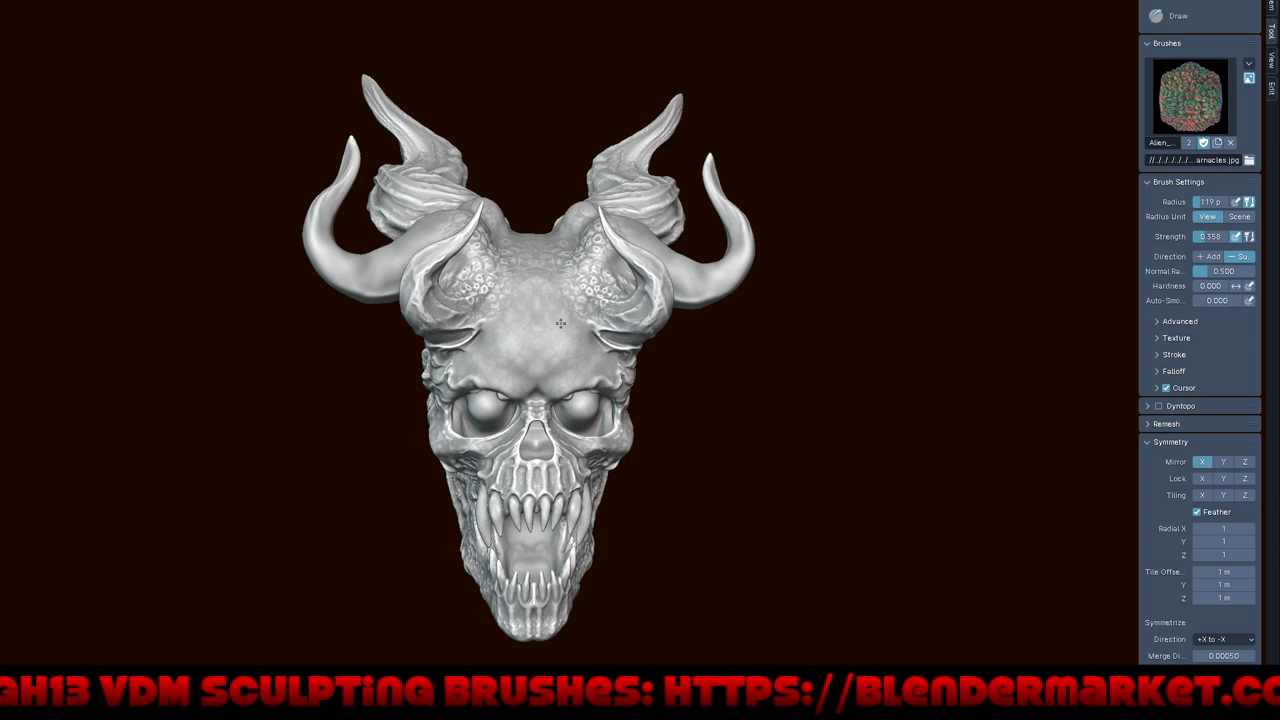
- Paint mirrored barnacle texture onto the left side of the head with the Alien barnacles VDM brush
mouse_move(556, 321)
middle_mouse_down()
mouse_move(730, 390)
mouse_move(763, 471)
mouse_move(586, 375)
mouse_move(716, 368)
mouse_move(686, 268)
middle_mouse_up()
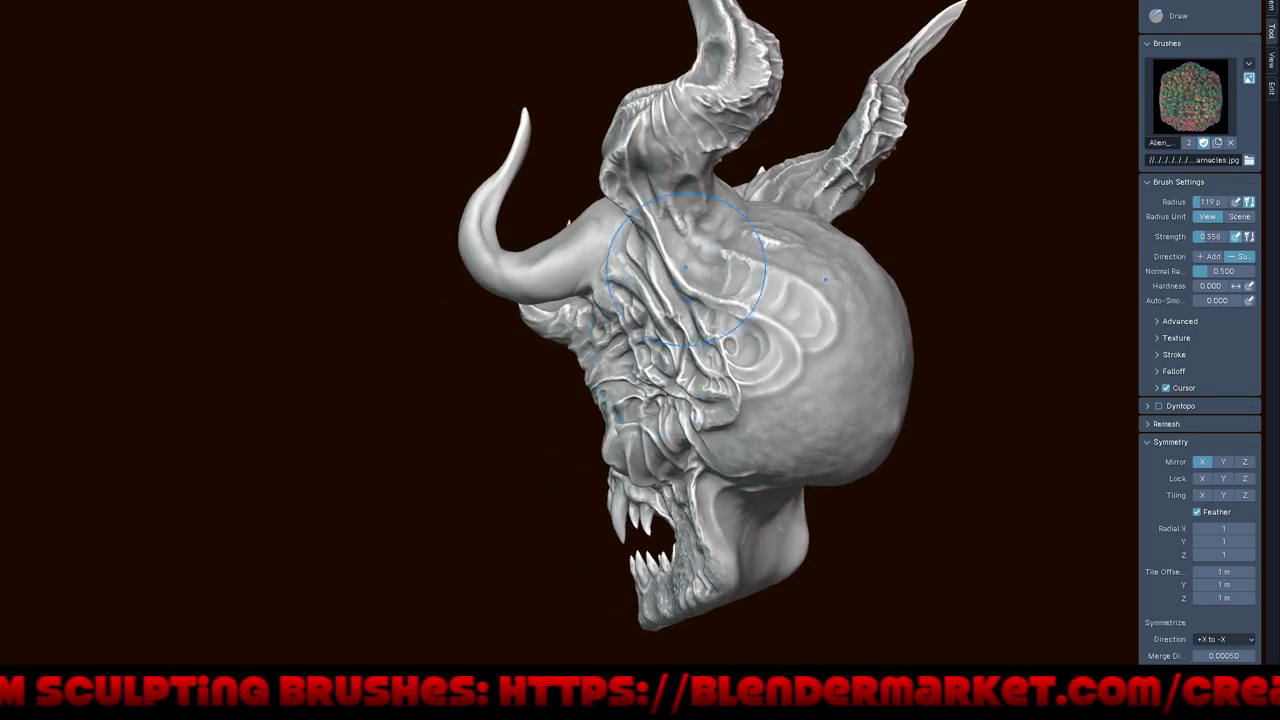
scroll(710, 230, "up", 2)
scroll(705, 220, "up", 2)
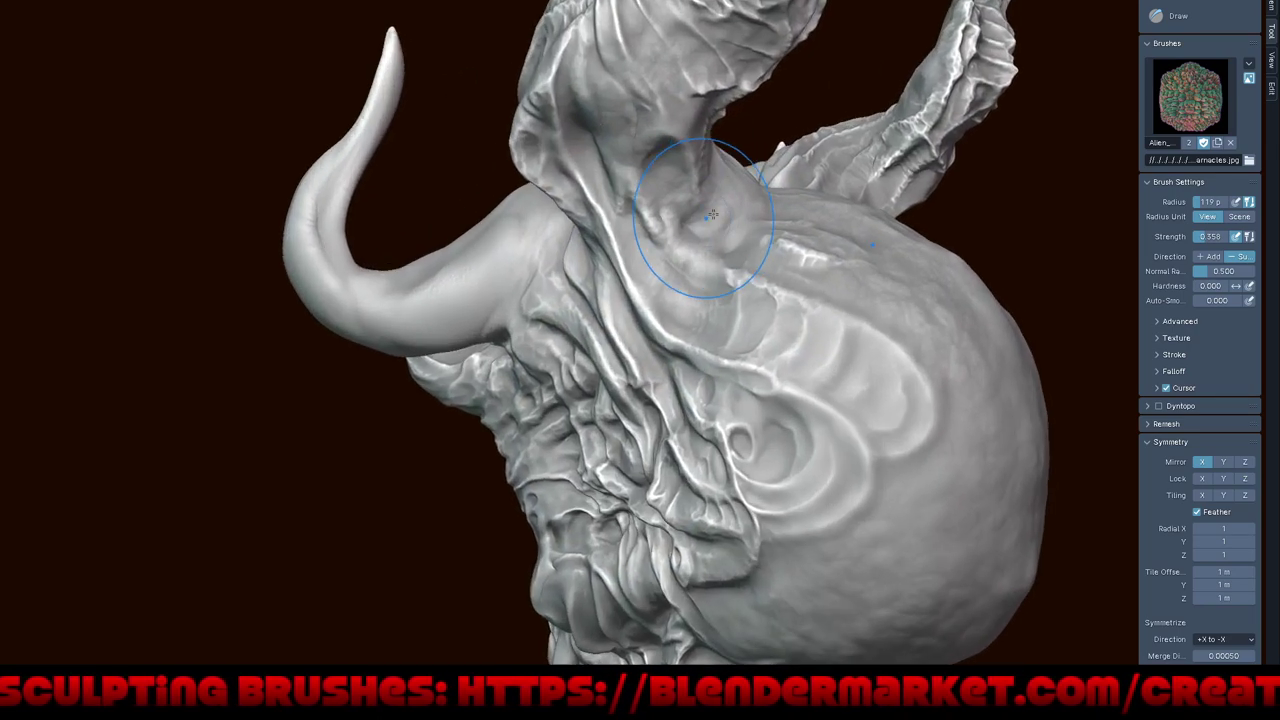
mouse_move(743, 244)
left_mouse_down()
mouse_move(770, 264)
mouse_move(758, 284)
left_mouse_up()
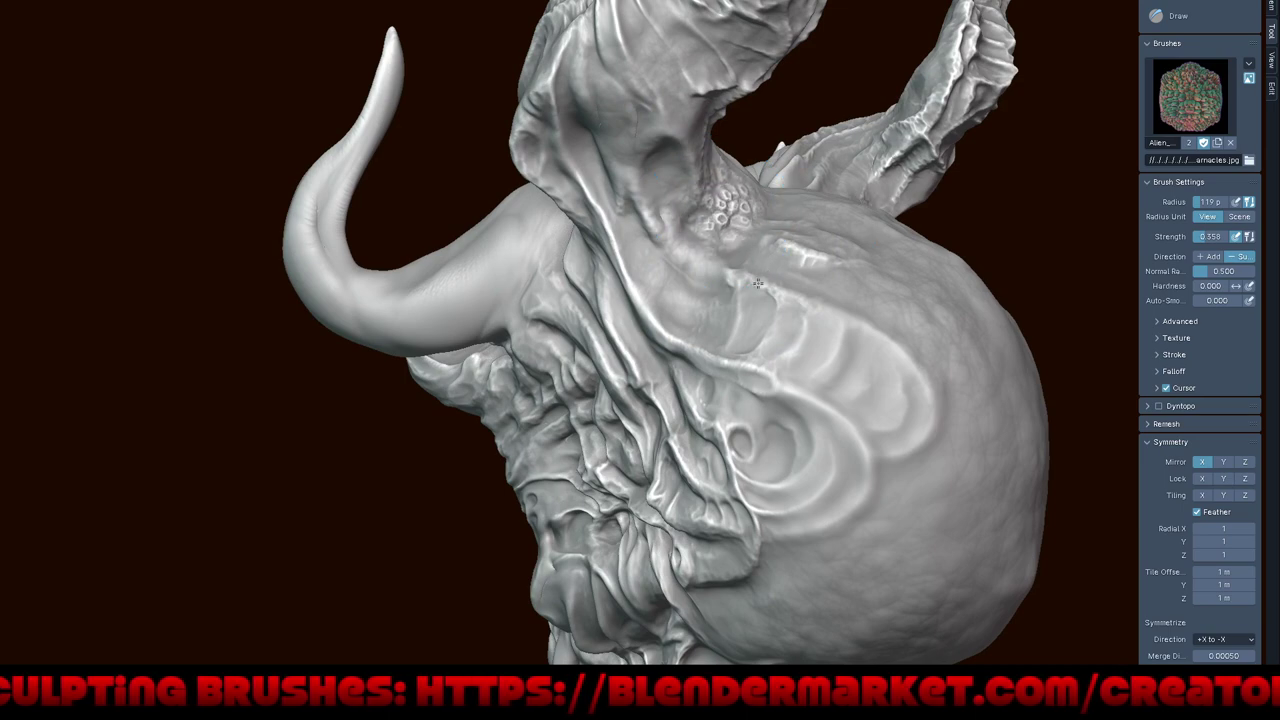
- Extend the barnacle cells across the back of the neck and onto the cheek bulge
middle_click_drag(878, 293, 740, 120)
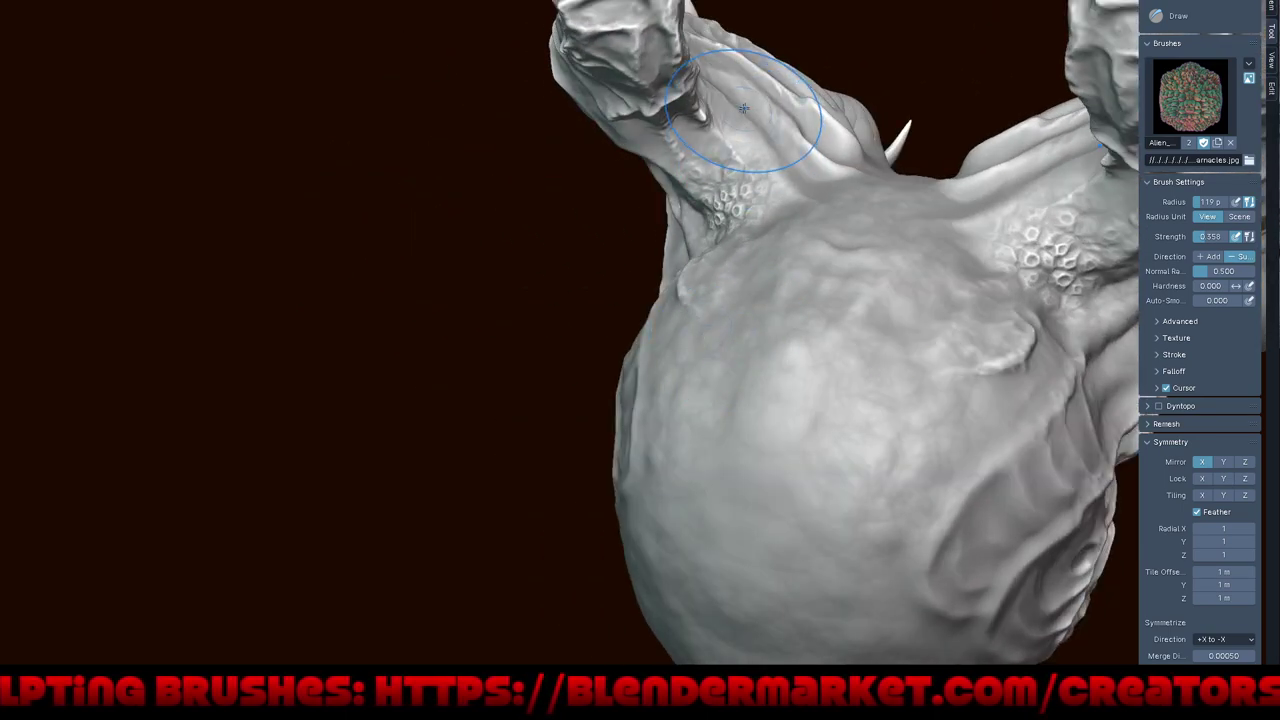
mouse_move(812, 170)
left_mouse_down()
mouse_move(750, 100)
mouse_move(760, 160)
mouse_move(820, 155)
mouse_move(810, 150)
mouse_move(840, 165)
left_mouse_up()
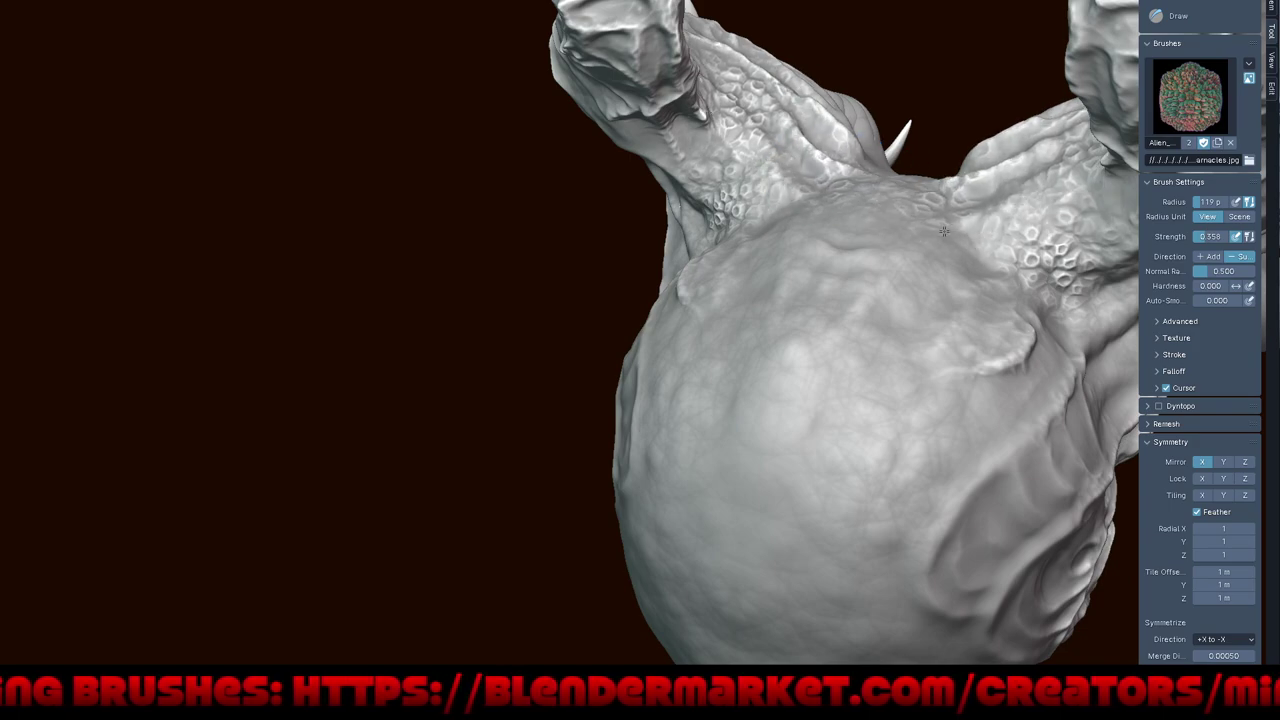
mouse_move(840, 165)
middle_mouse_down()
mouse_move(898, 308)
mouse_move(900, 414)
mouse_move(890, 345)
middle_mouse_up()
mouse_move(966, 364)
left_mouse_down()
mouse_move(939, 431)
mouse_move(885, 357)
mouse_move(918, 367)
left_mouse_up()
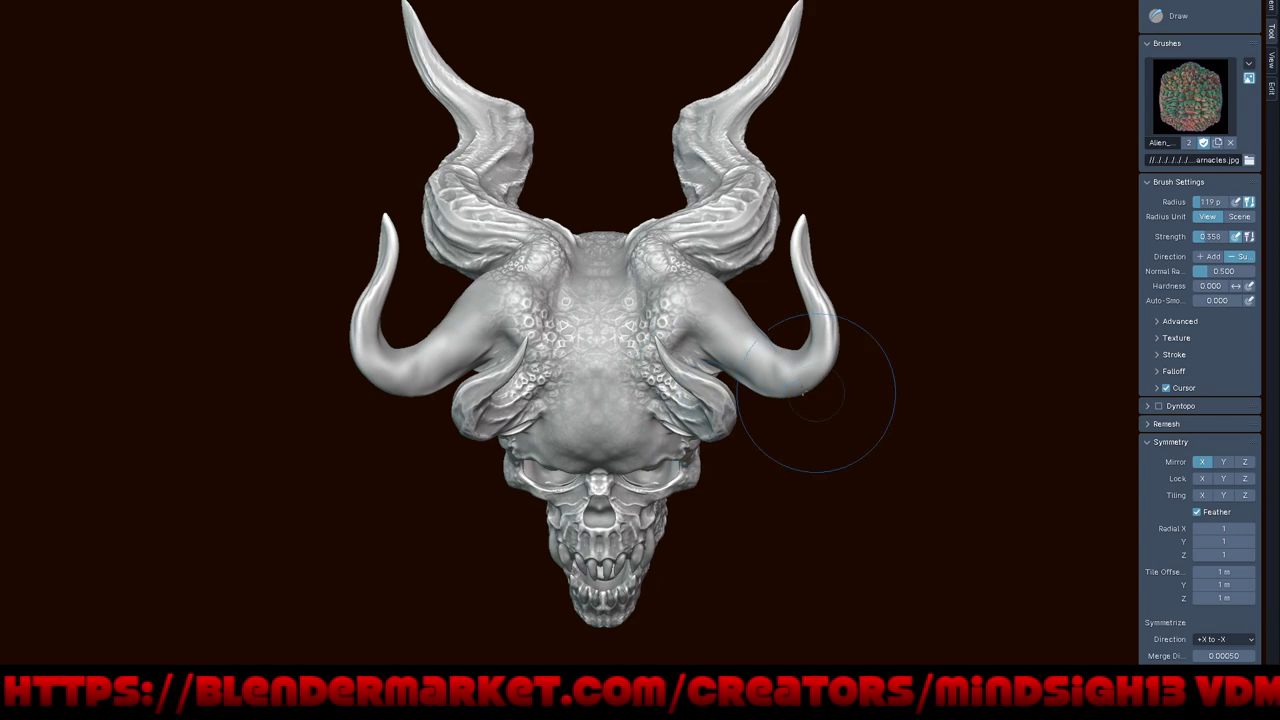
- Deepen the barnacle cell texture on the cheek and lower horn-base bulges with extra strokes
middle_click_drag(818, 393, 690, 358)
scroll(670, 345, "up", 3)
scroll(640, 315, "up", 3)
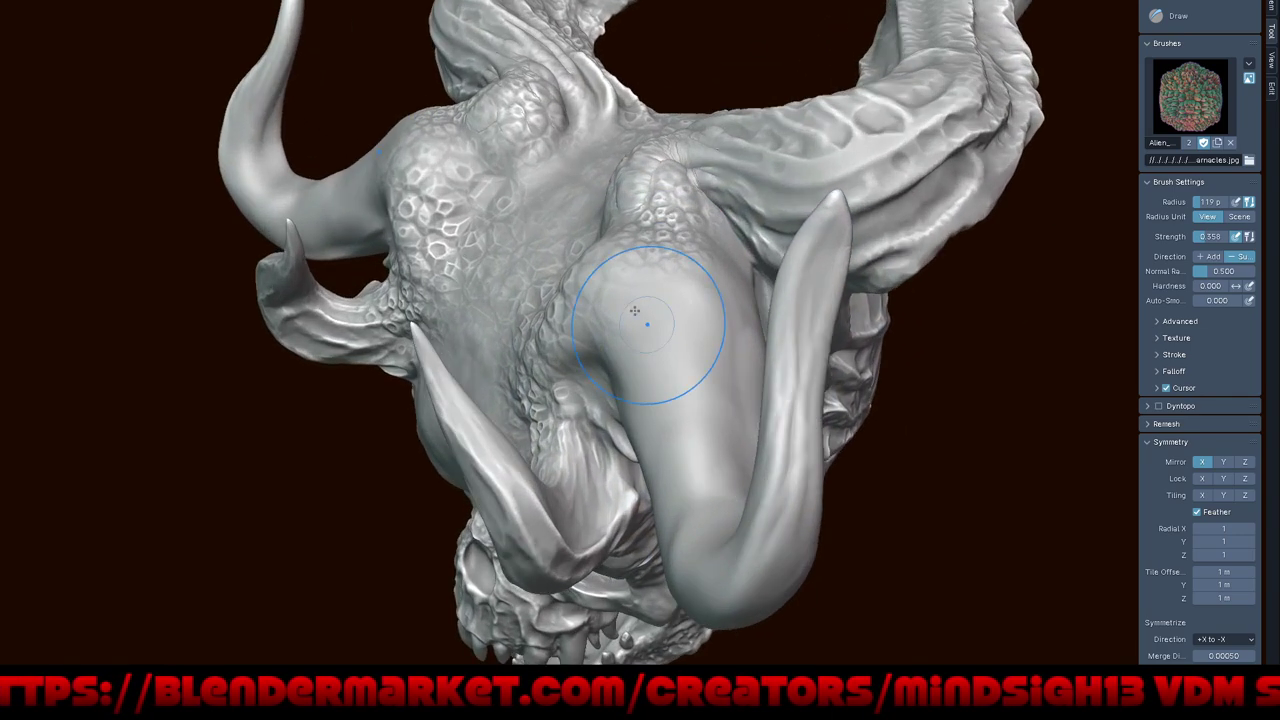
left_click_drag(631, 338, 646, 347)
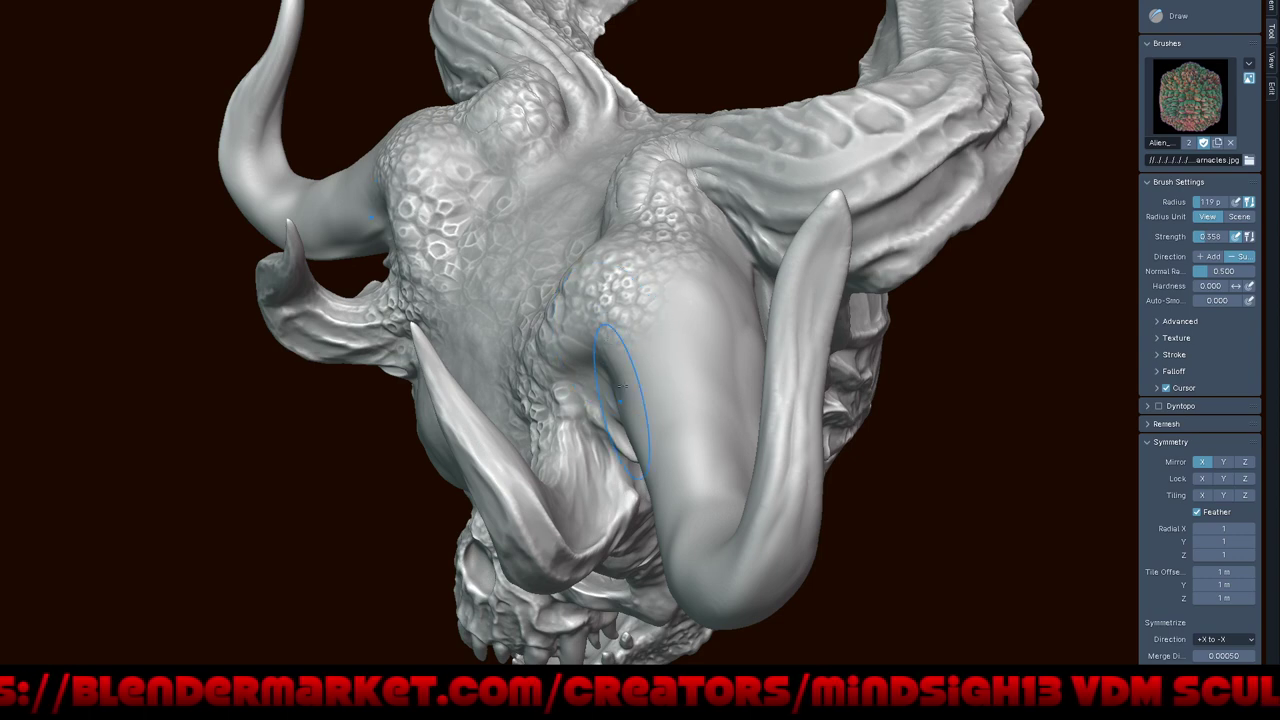
middle_click_drag(620, 388, 594, 385)
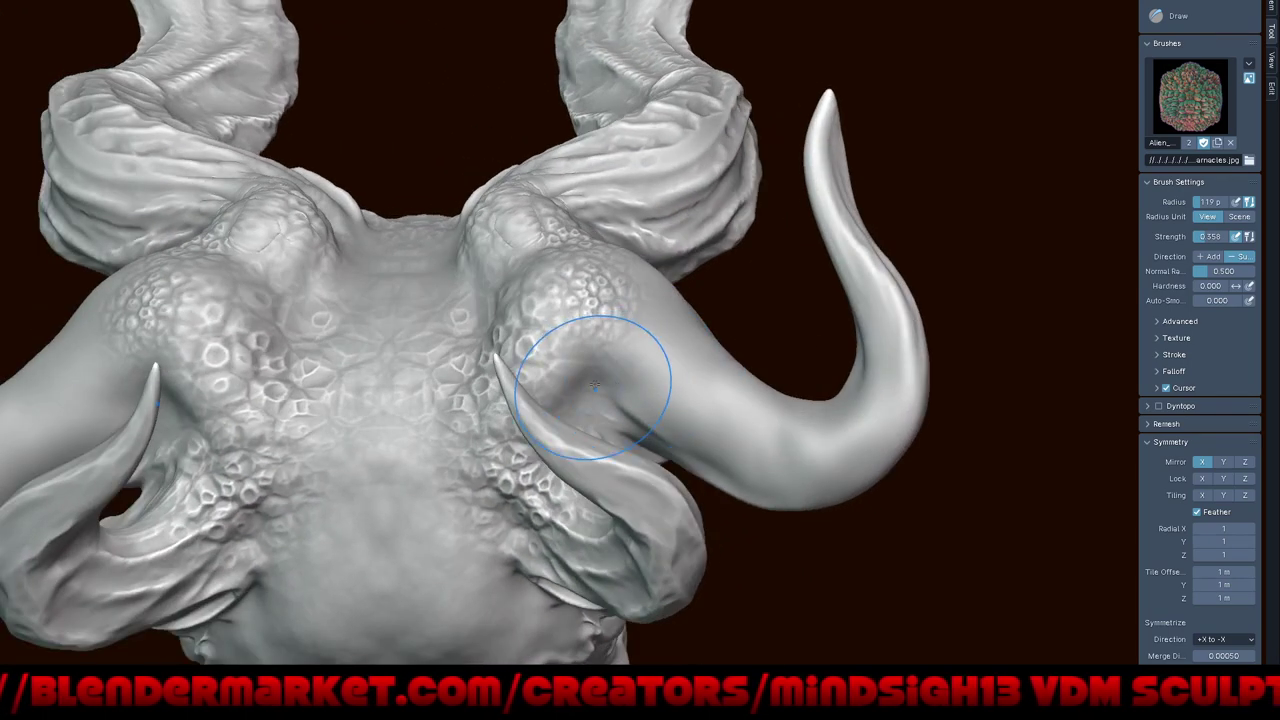
left_click_drag(622, 399, 568, 377)
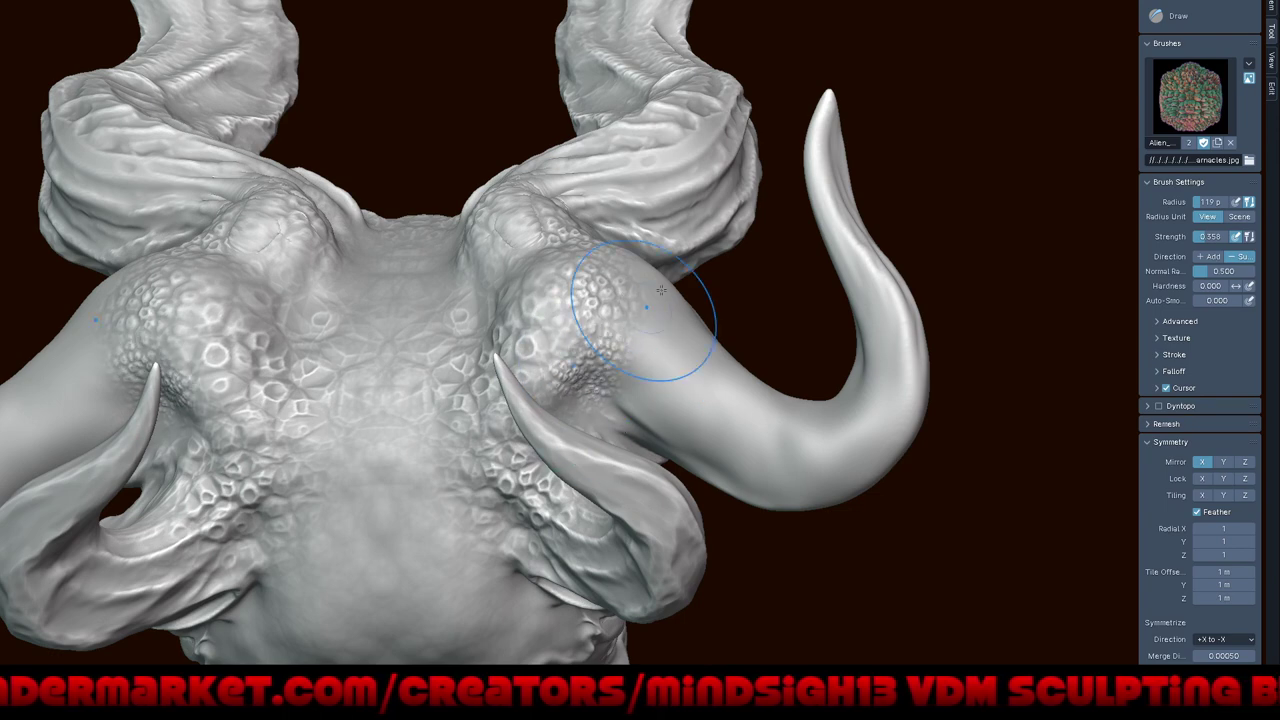
scroll(680, 500, "down", 5)
scroll(669, 476, "up", 1)
middle_click_drag(669, 476, 723, 511, "shift")
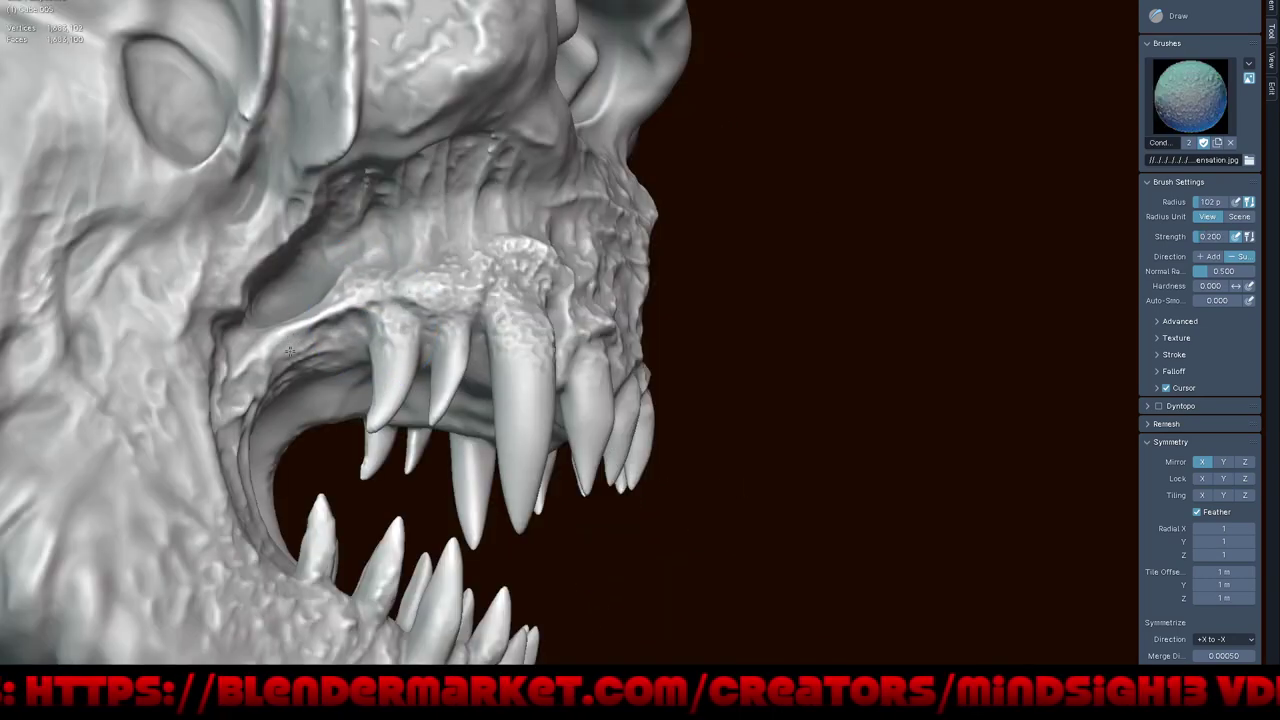
- Orbit and zoom around the skull to inspect the eye sockets and mouth from front and three-quarter views
scroll(336, 372, "down", 5)
mouse_move(336, 372)
middle_mouse_down()
mouse_move(586, 477)
mouse_move(543, 457)
mouse_move(613, 519)
middle_mouse_up()
middle_click_drag(694, 491, 577, 500)
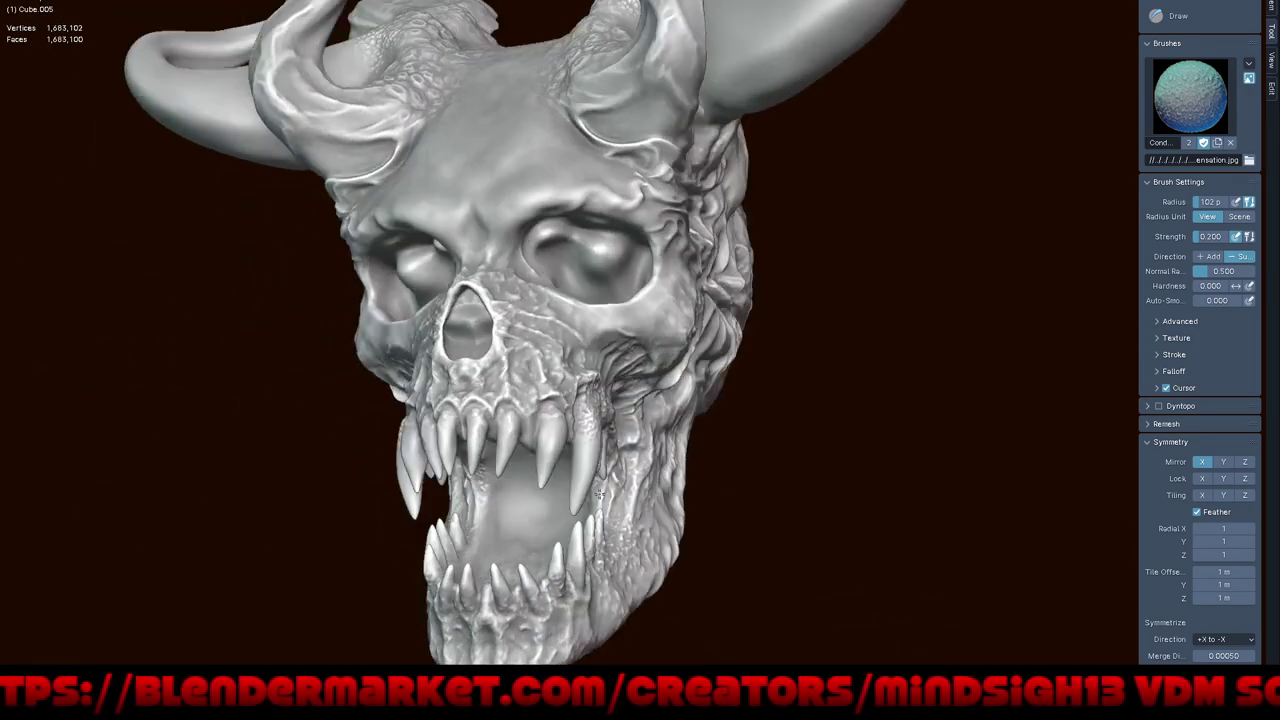
scroll(598, 287, "up", 2)
scroll(591, 270, "up", 2)
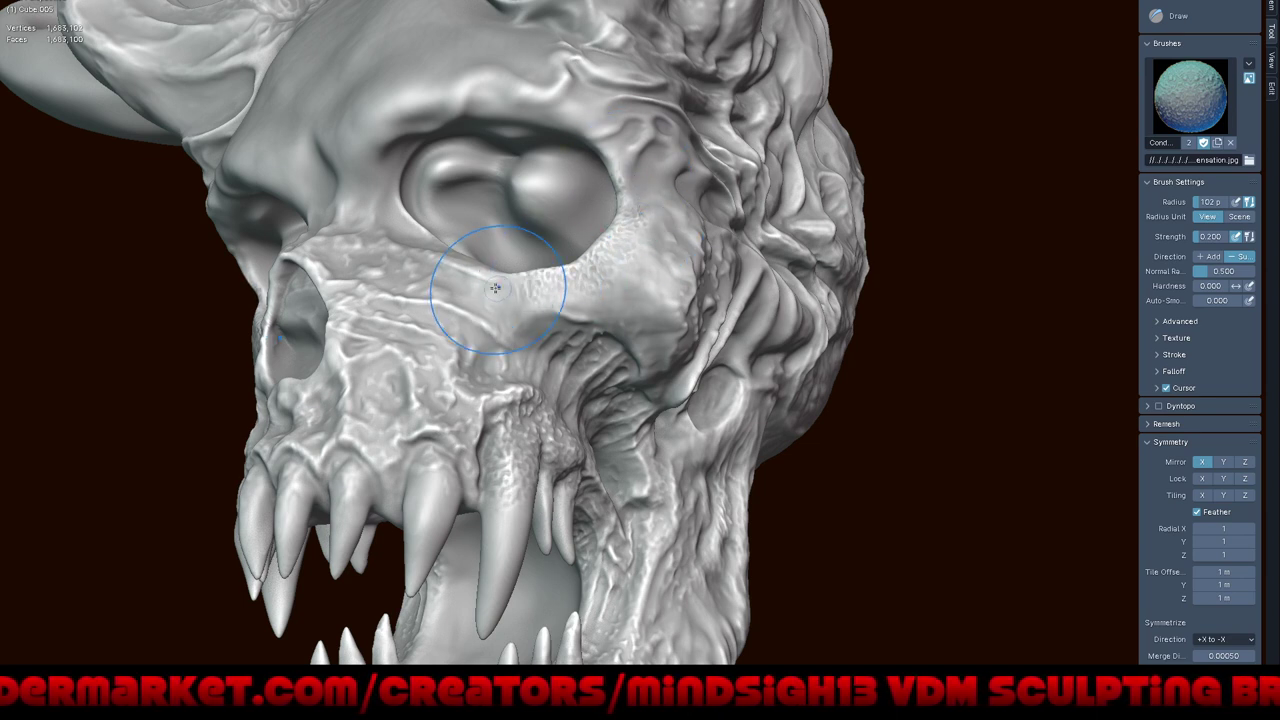
scroll(503, 285, "down", 5)
mouse_move(503, 285)
middle_mouse_down()
mouse_move(645, 487)
mouse_move(663, 475)
mouse_move(686, 486)
mouse_move(598, 524)
mouse_move(494, 460)
middle_mouse_up()
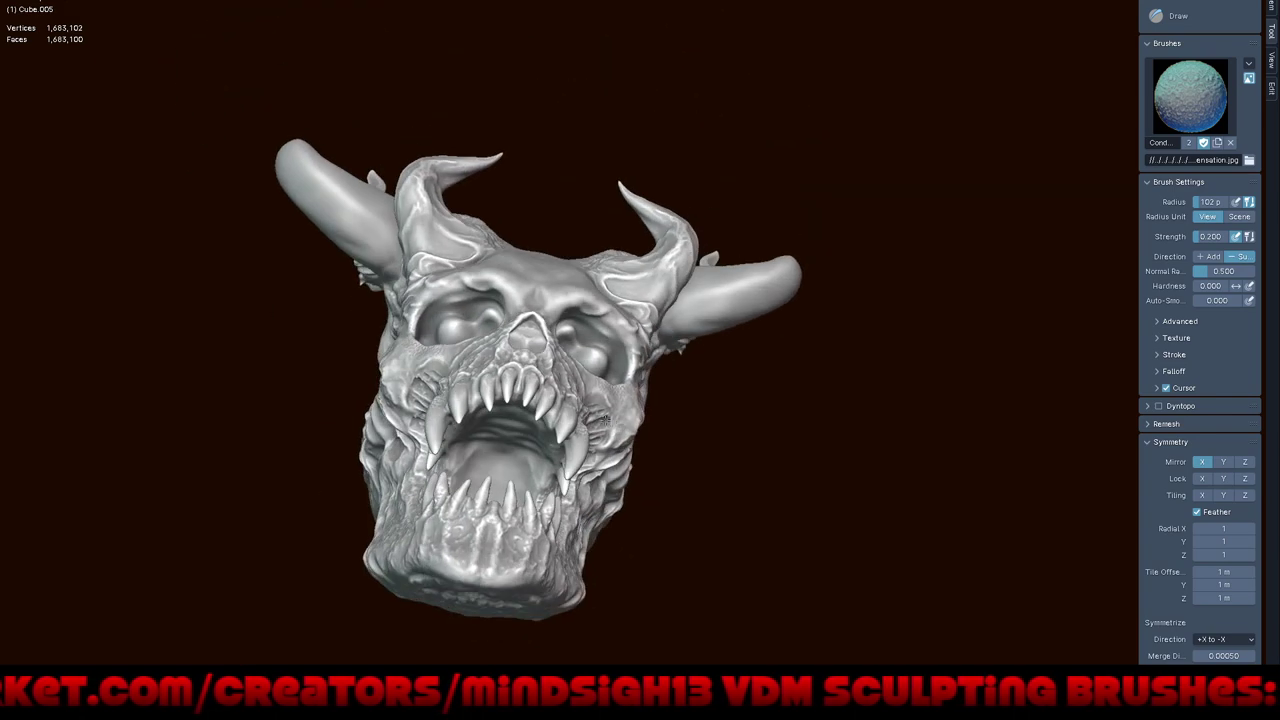
- Sculpt bumpy skin detail inside the demon's mouth with the new VDM brush
left_click_drag(500, 450, 492, 535)
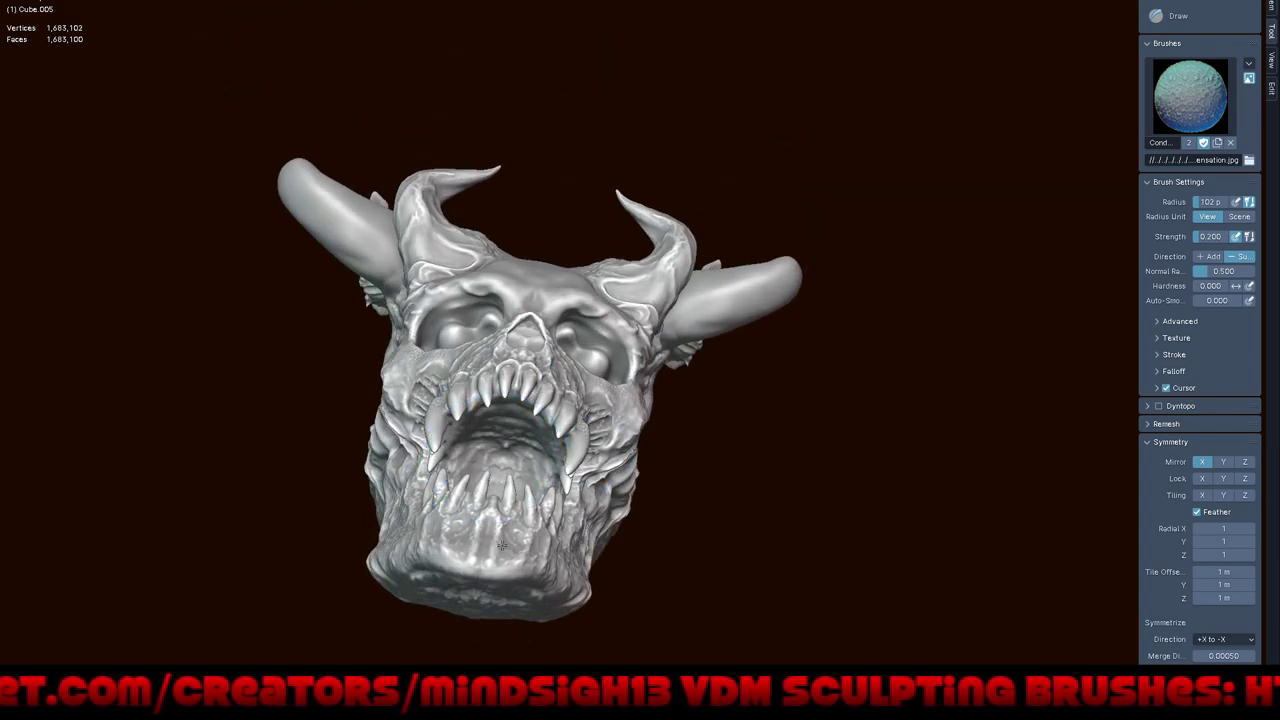
mouse_move(521, 537)
middle_mouse_down()
mouse_move(517, 620)
mouse_move(507, 610)
middle_mouse_up()
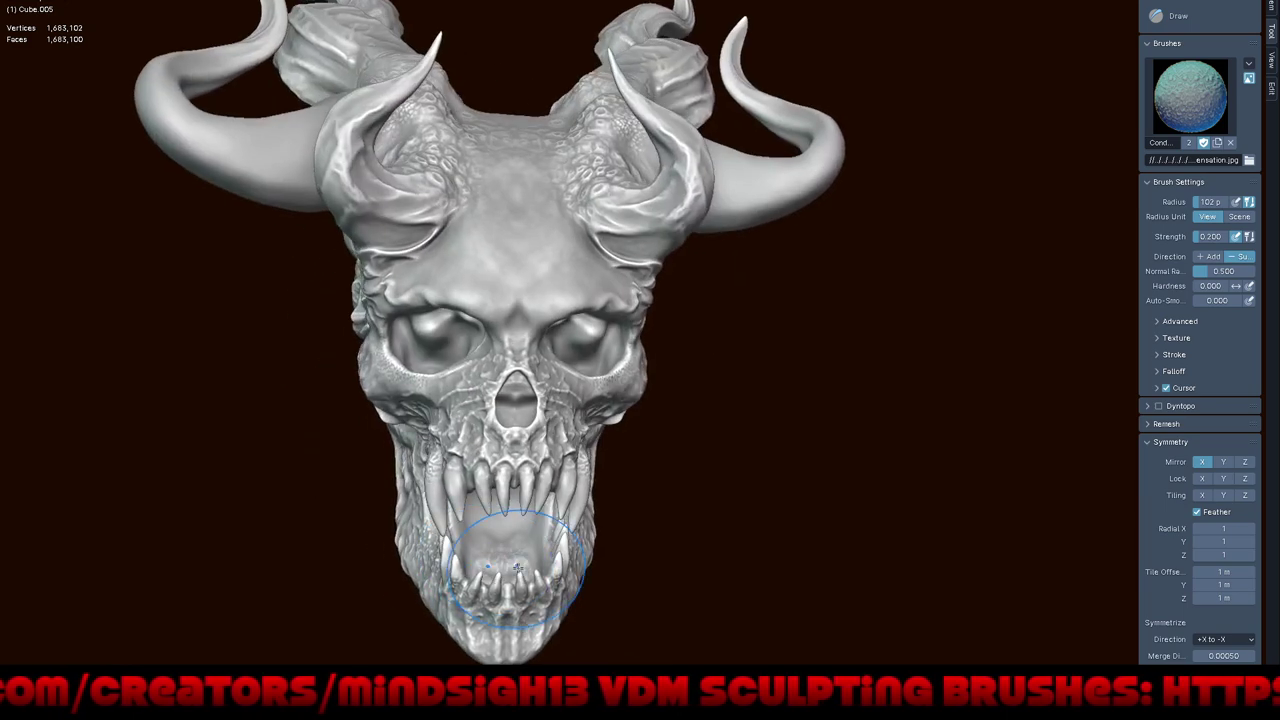
middle_click_drag(517, 567, 510, 530)
scroll(510, 530, "up", 3)
scroll(503, 487, "up", 2)
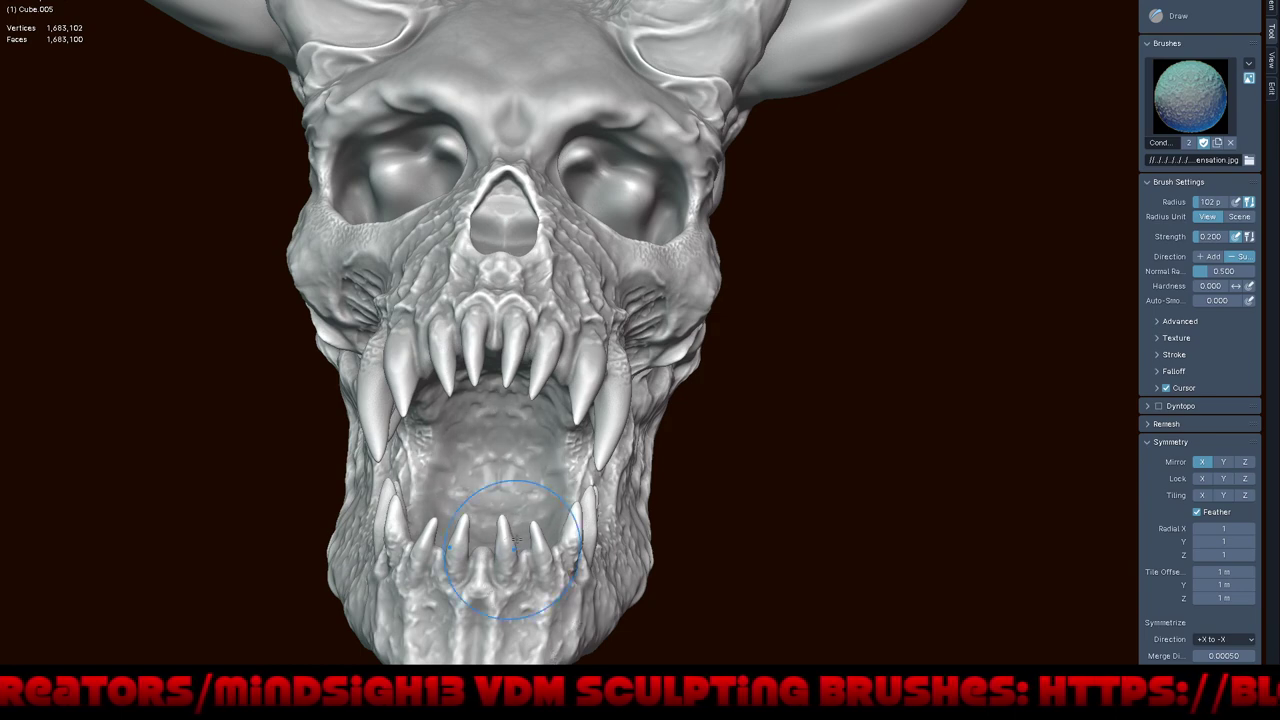
- Spread the bumpy skin texture across the lower jaw from a three-quarter view
middle_click_drag(513, 545, 585, 580)
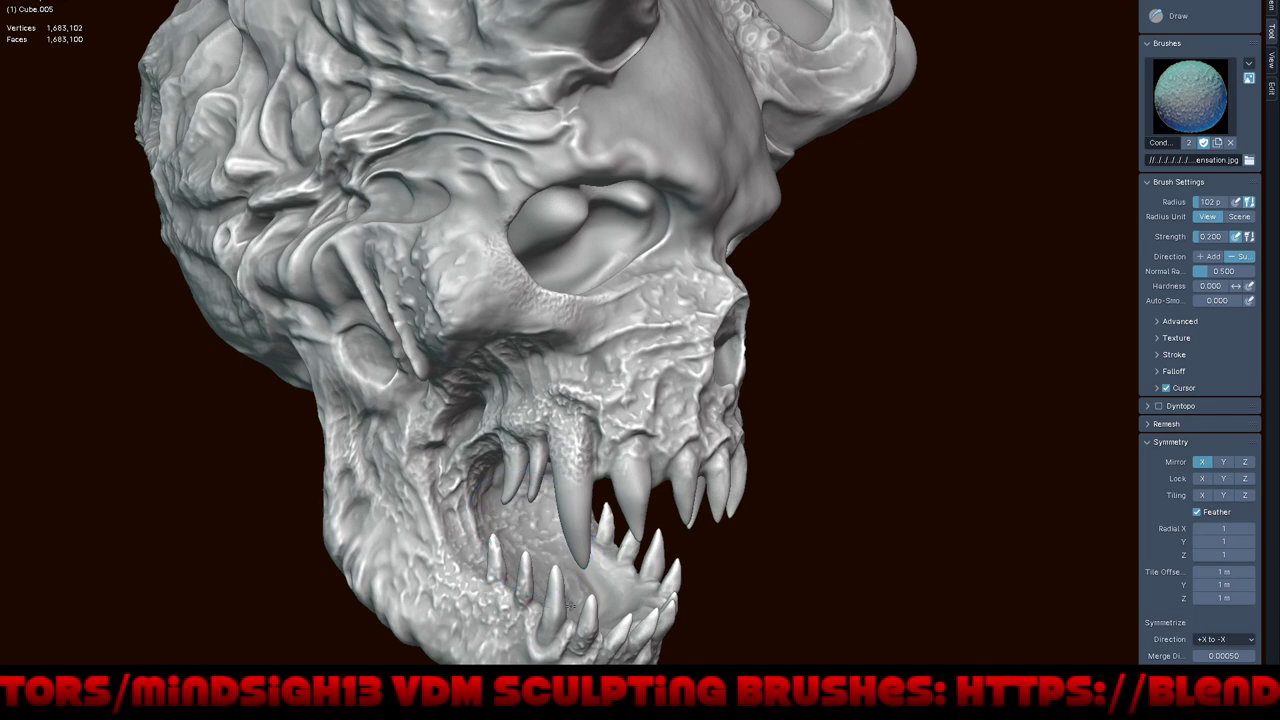
mouse_move(455, 567)
left_mouse_down()
mouse_move(343, 543)
mouse_move(385, 585)
left_mouse_up()
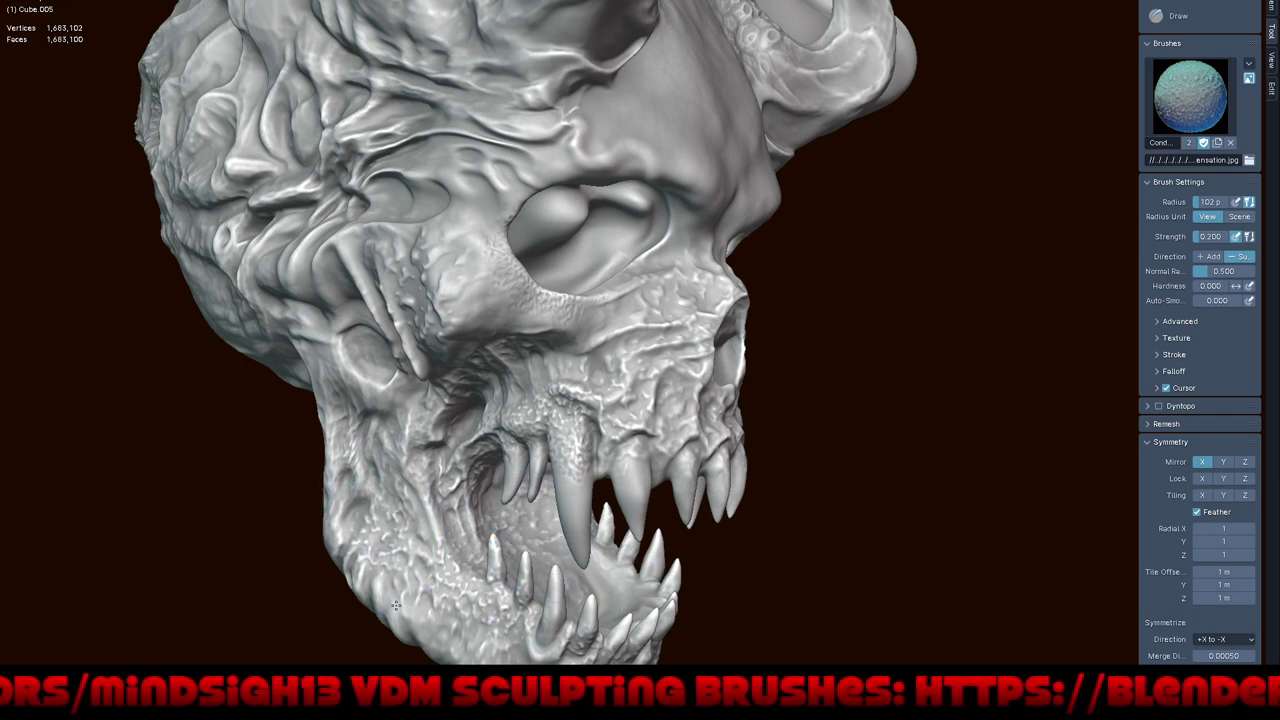
scroll(400, 600, "down", 5)
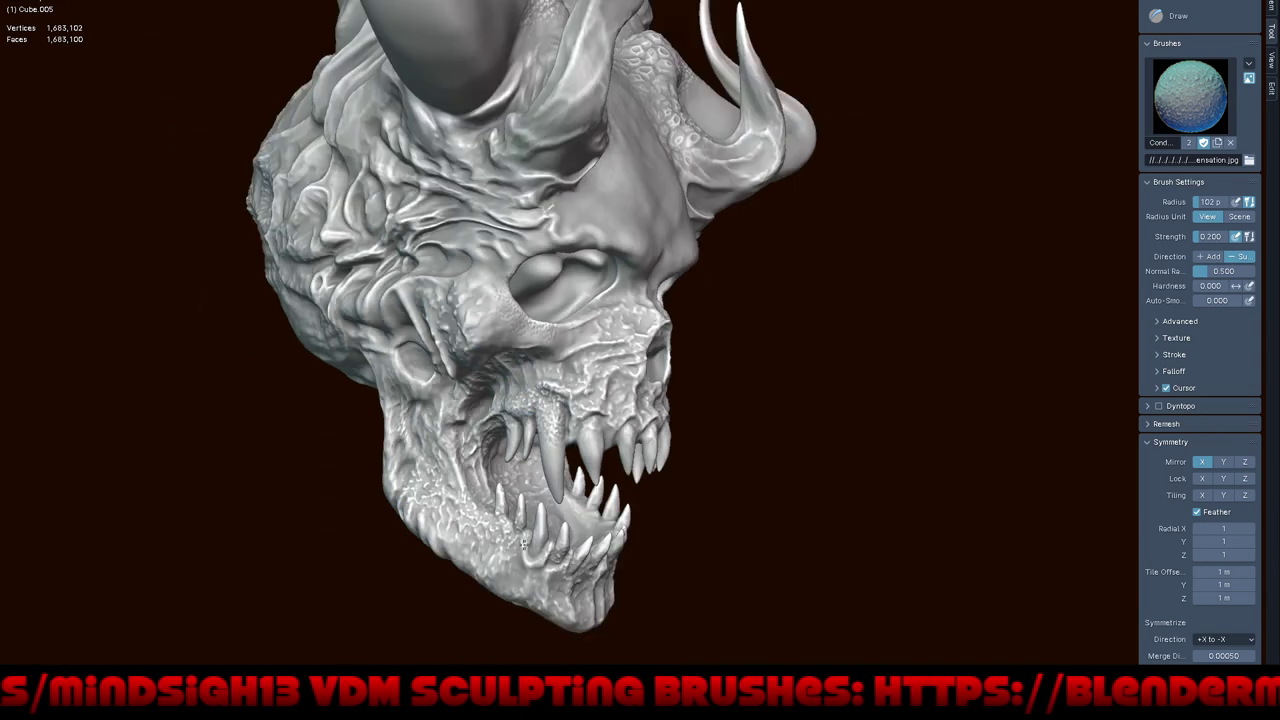
mouse_move(560, 570)
middle_mouse_down()
mouse_move(651, 537)
mouse_move(700, 557)
mouse_move(640, 543)
mouse_move(716, 558)
middle_mouse_up()
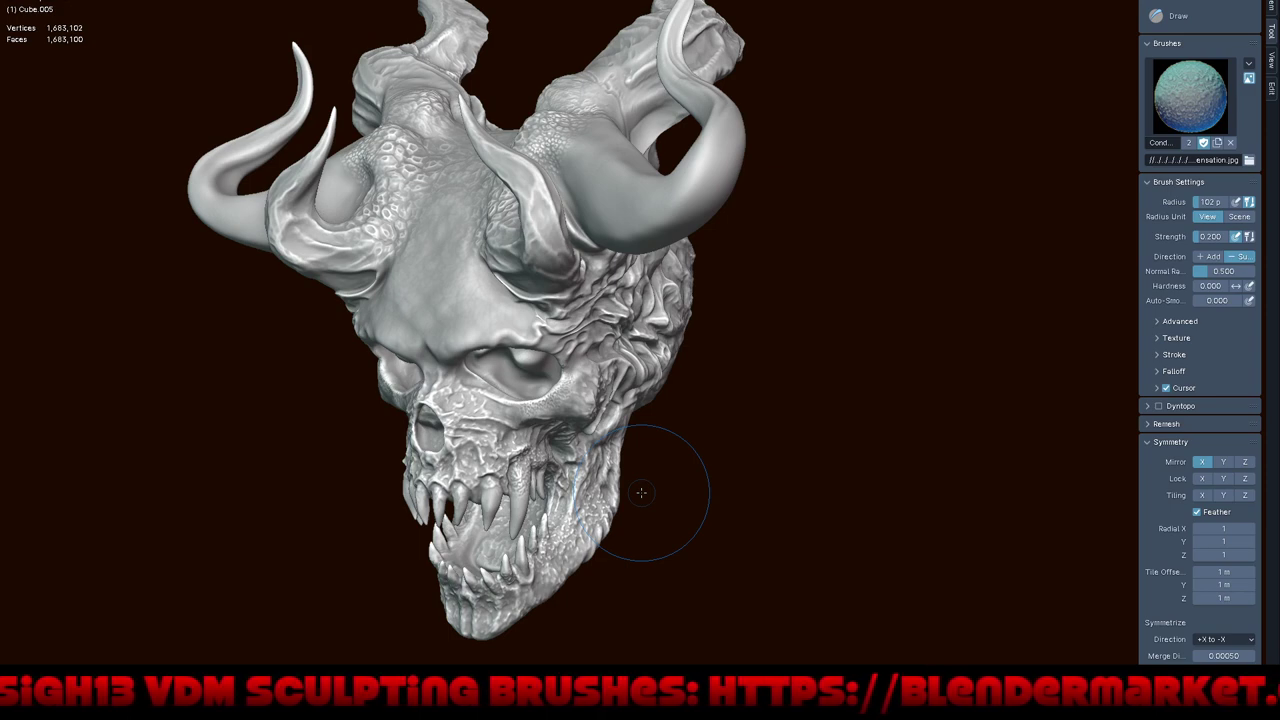
- Review the textured face and jaw from frontal, low and three-quarter angles
mouse_move(677, 462)
middle_mouse_down()
mouse_move(700, 423)
mouse_move(760, 448)
mouse_move(771, 434)
mouse_move(751, 466)
middle_mouse_up()
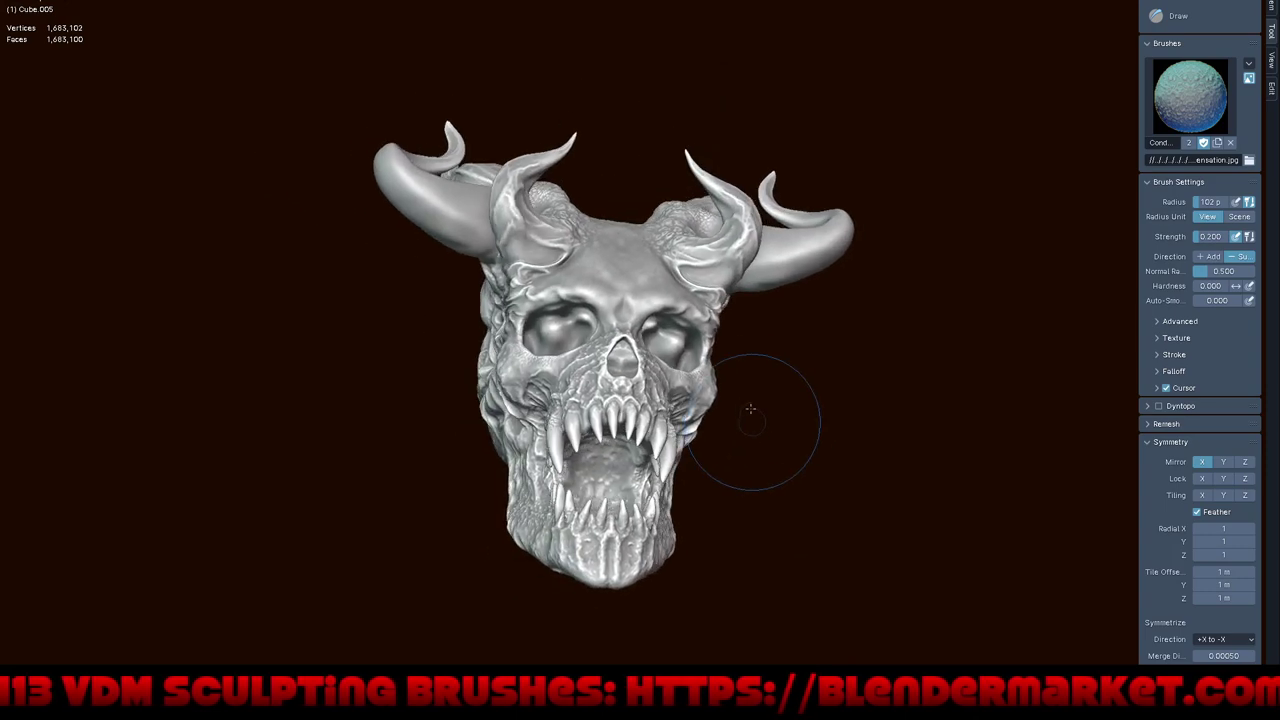
scroll(751, 466, "up", 2)
scroll(708, 275, "up", 3)
scroll(708, 275, "up", 3)
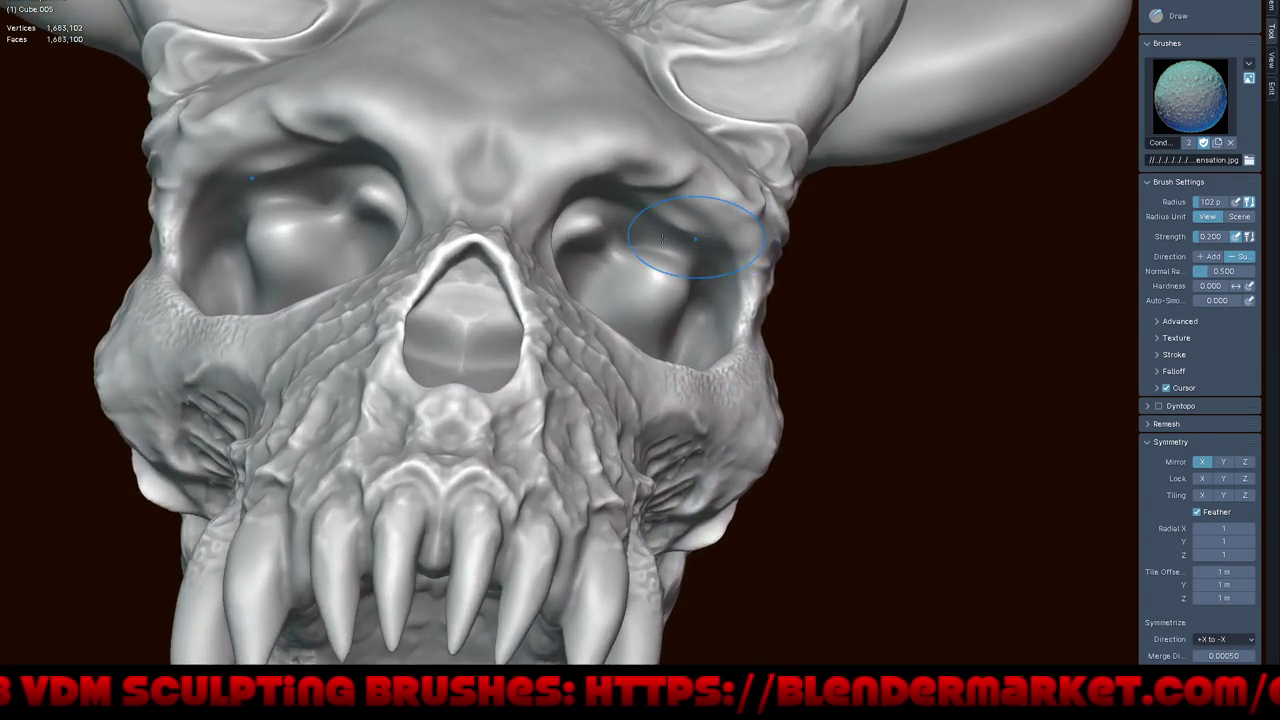
scroll(646, 283, "down", 5)
scroll(720, 429, "down", 2)
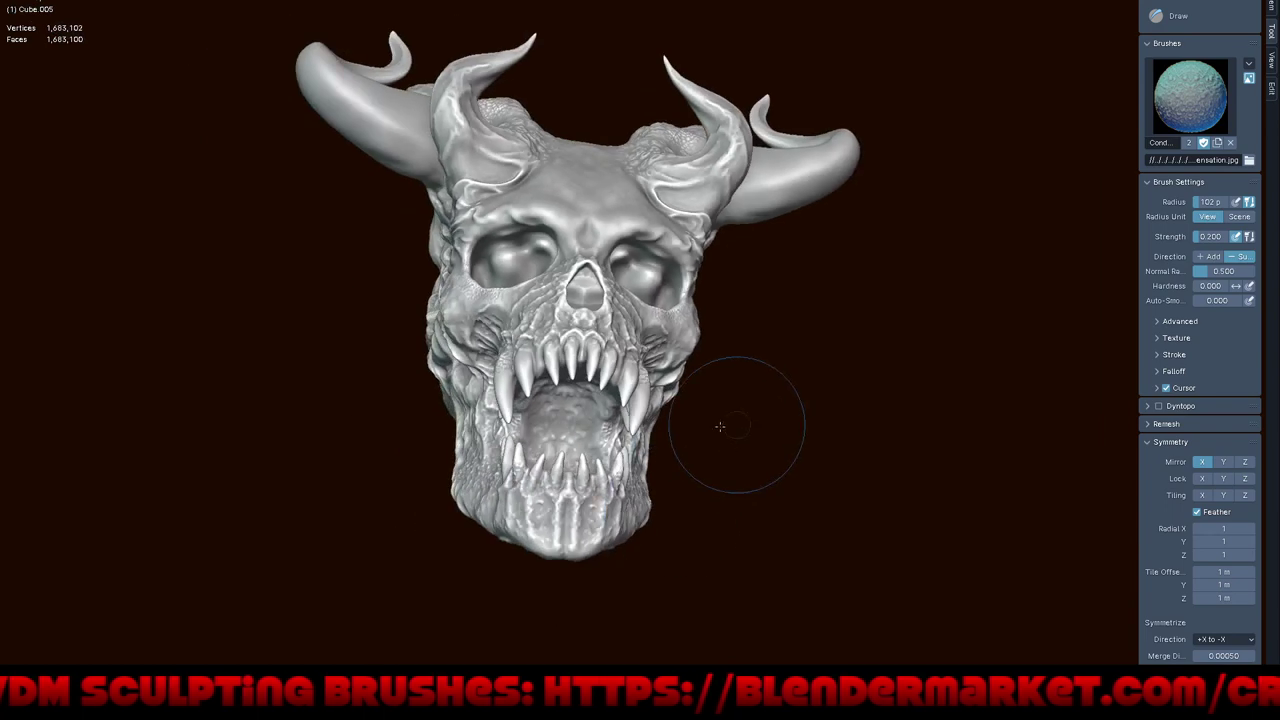
scroll(720, 491, "up", 2)
mouse_move(720, 429)
middle_mouse_down()
mouse_move(720, 491)
mouse_move(670, 417)
mouse_move(732, 562)
middle_mouse_up()
scroll(670, 417, "down", 2)
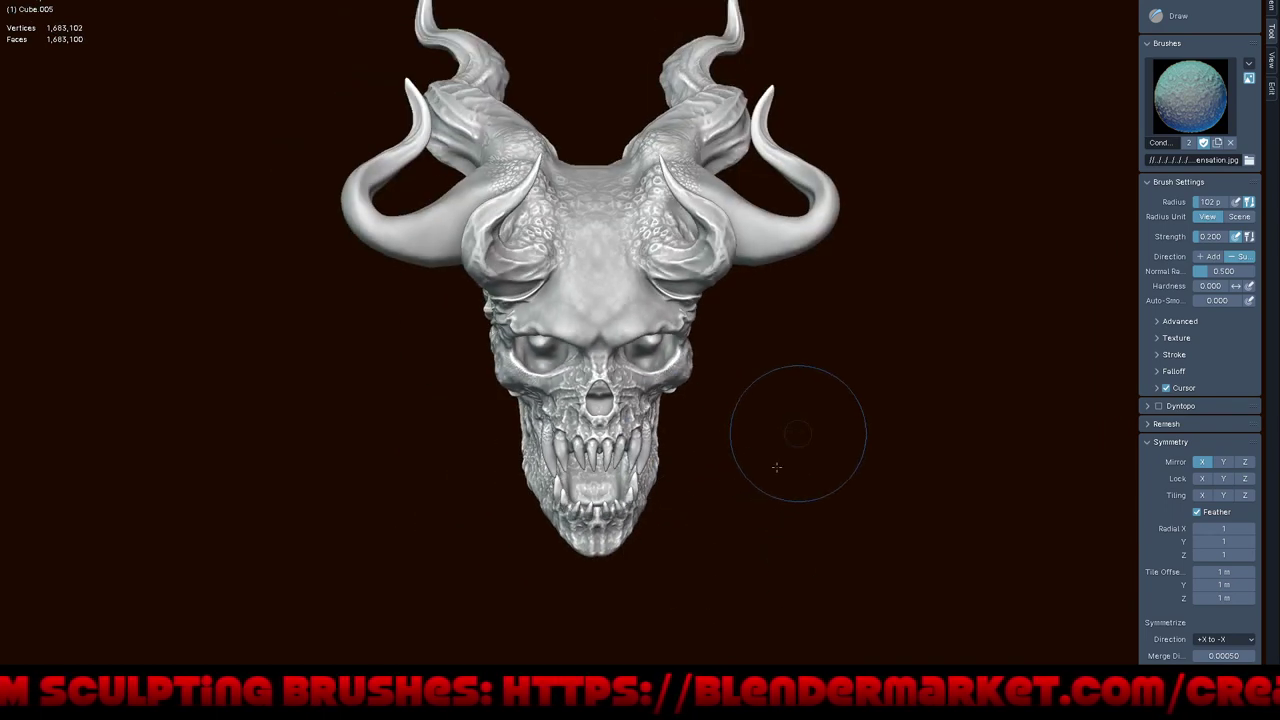
mouse_move(777, 467)
middle_mouse_down()
mouse_move(694, 520)
mouse_move(797, 526)
middle_mouse_up()
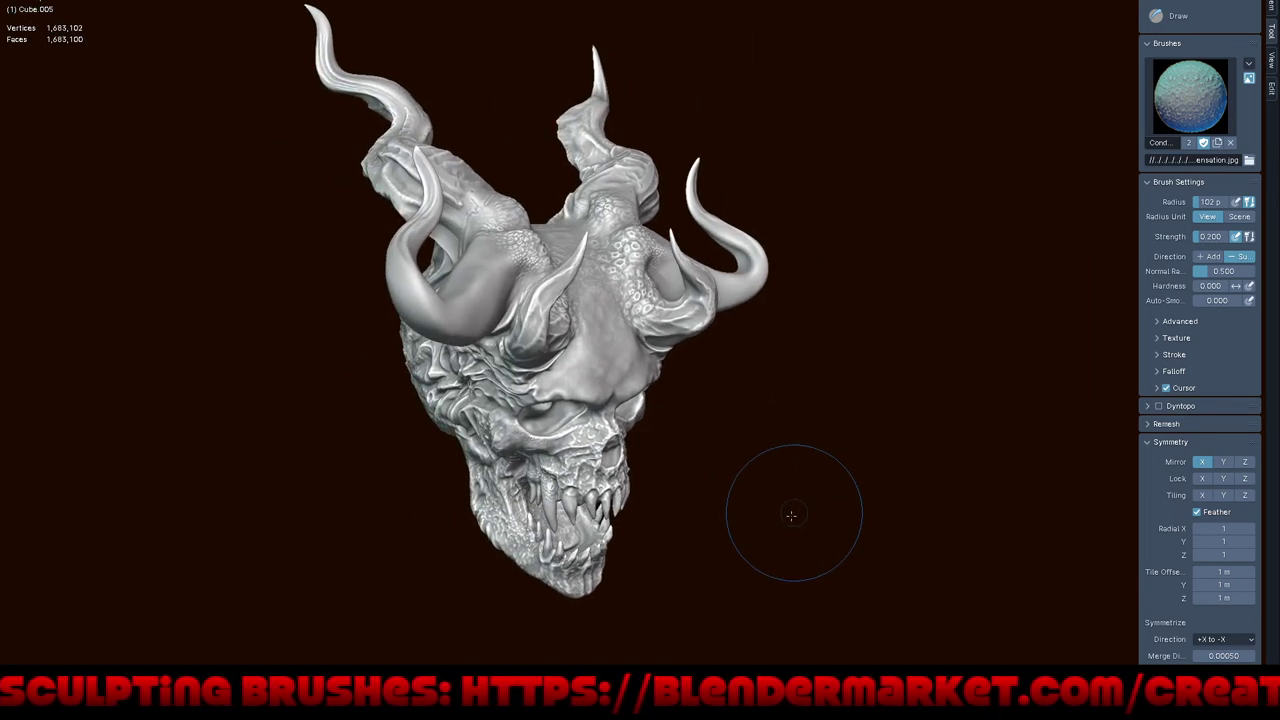
- Save an incremental numbered version of the sculpt file, then turn the head more frontally
key("ctrl+s")
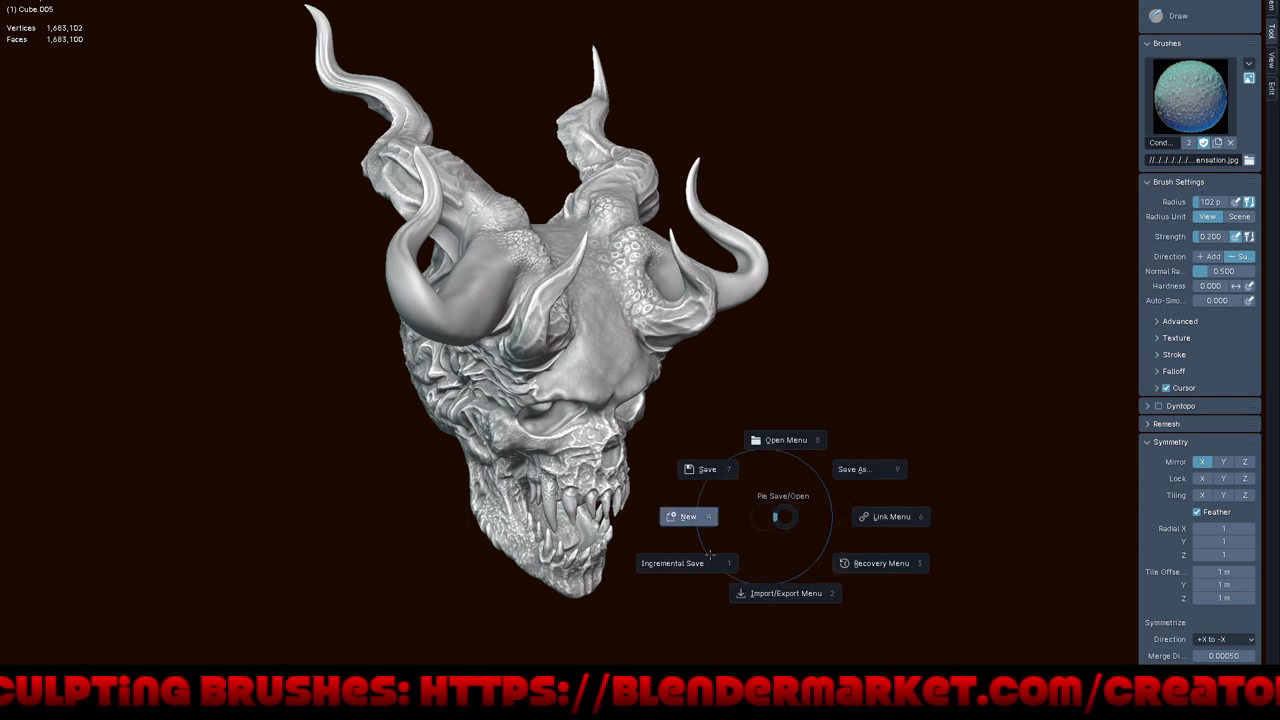
left_click(687, 563)
left_click(694, 577)
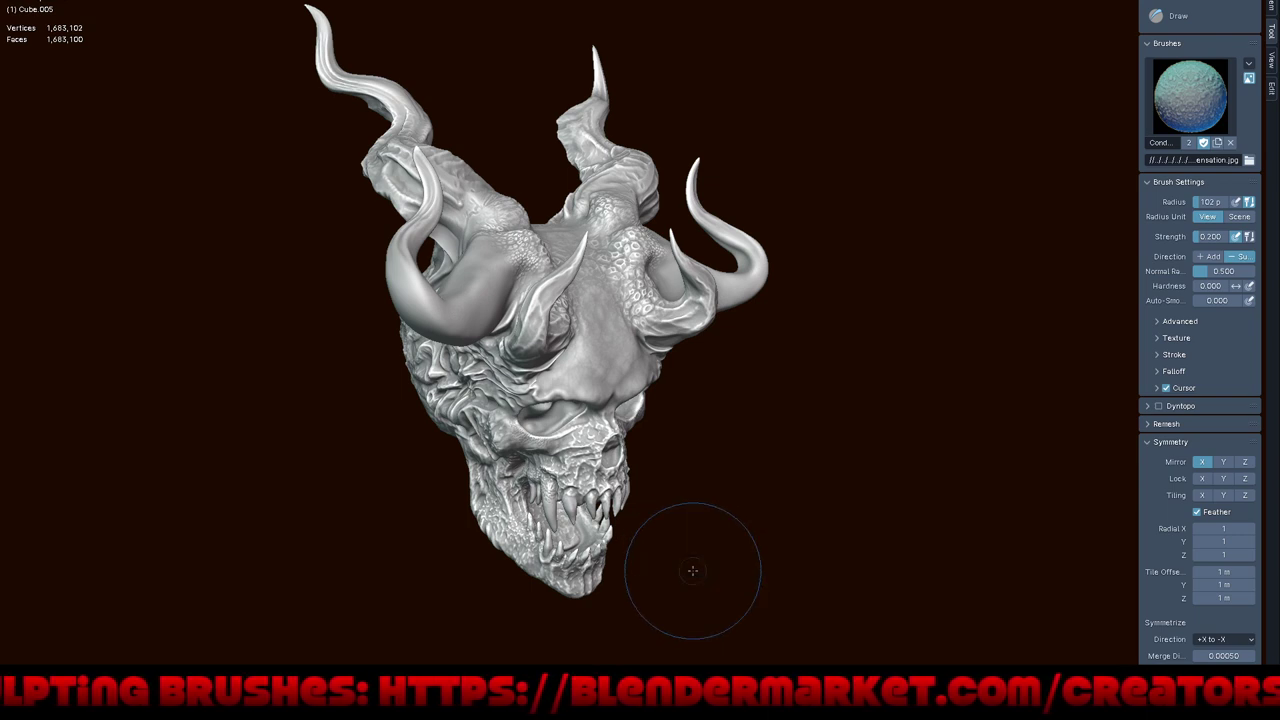
mouse_move(759, 524)
middle_mouse_down()
mouse_move(814, 514)
mouse_move(789, 526)
mouse_move(751, 503)
mouse_move(641, 517)
mouse_move(622, 571)
mouse_move(594, 523)
mouse_move(651, 457)
mouse_move(594, 471)
mouse_move(612, 452)
mouse_move(570, 515)
mouse_move(723, 537)
mouse_move(694, 537)
mouse_move(800, 534)
mouse_move(749, 529)
mouse_move(752, 548)
mouse_move(526, 543)
mouse_move(843, 543)
mouse_move(778, 534)
mouse_move(749, 549)
middle_mouse_up()
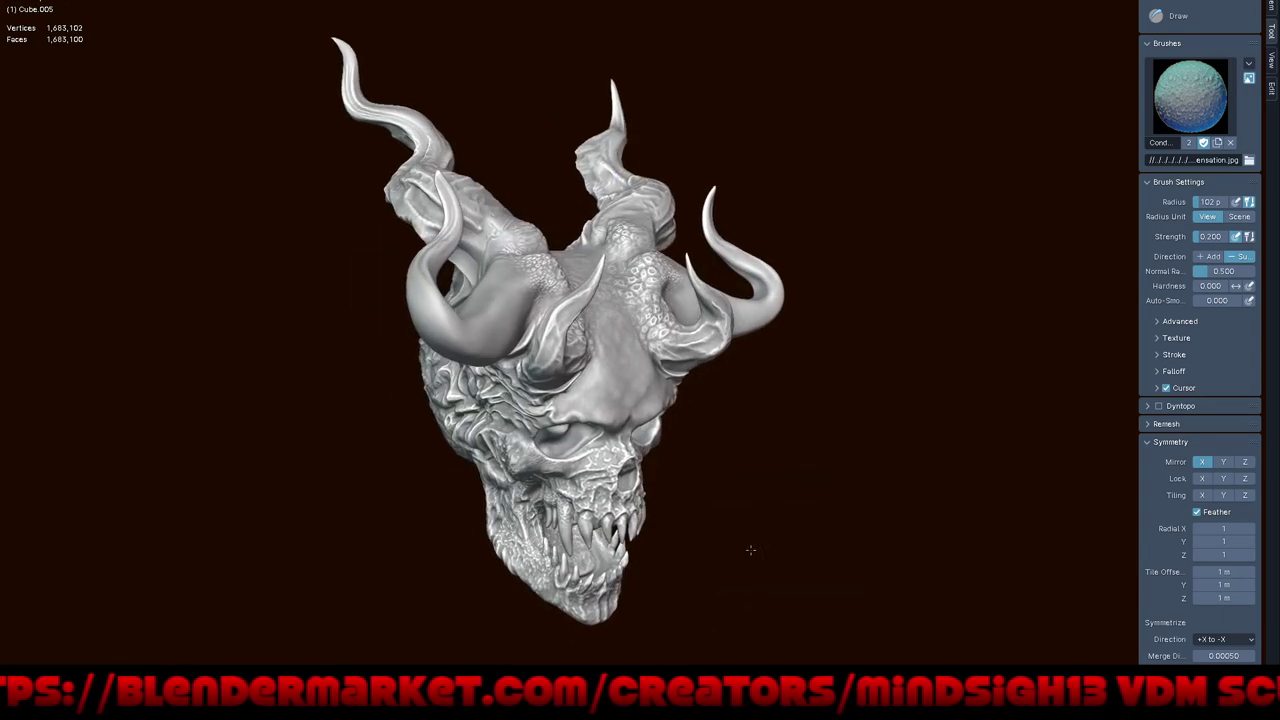
middle_click_drag(763, 480, 829, 547)
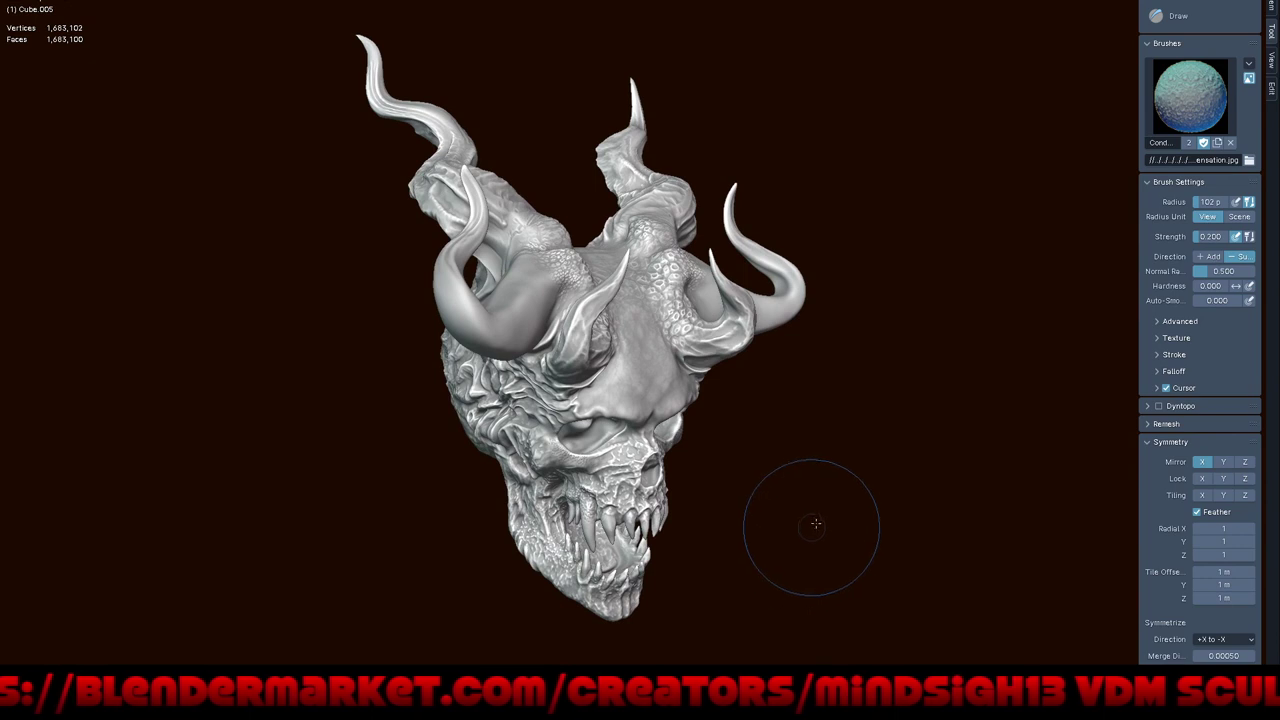
- Save the sculpt, lasso-mask the upper back of the cranium and horns, then apply Smooth Mask
key("ctrl+s")
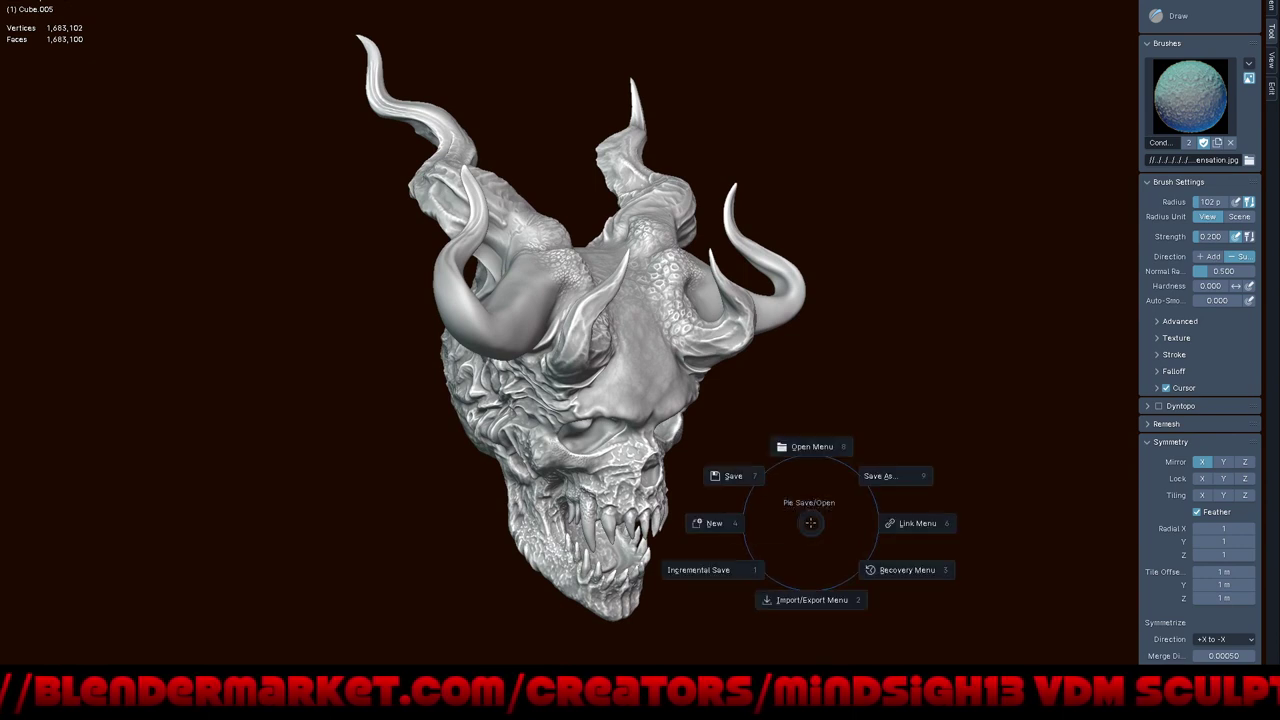
left_click(754, 509)
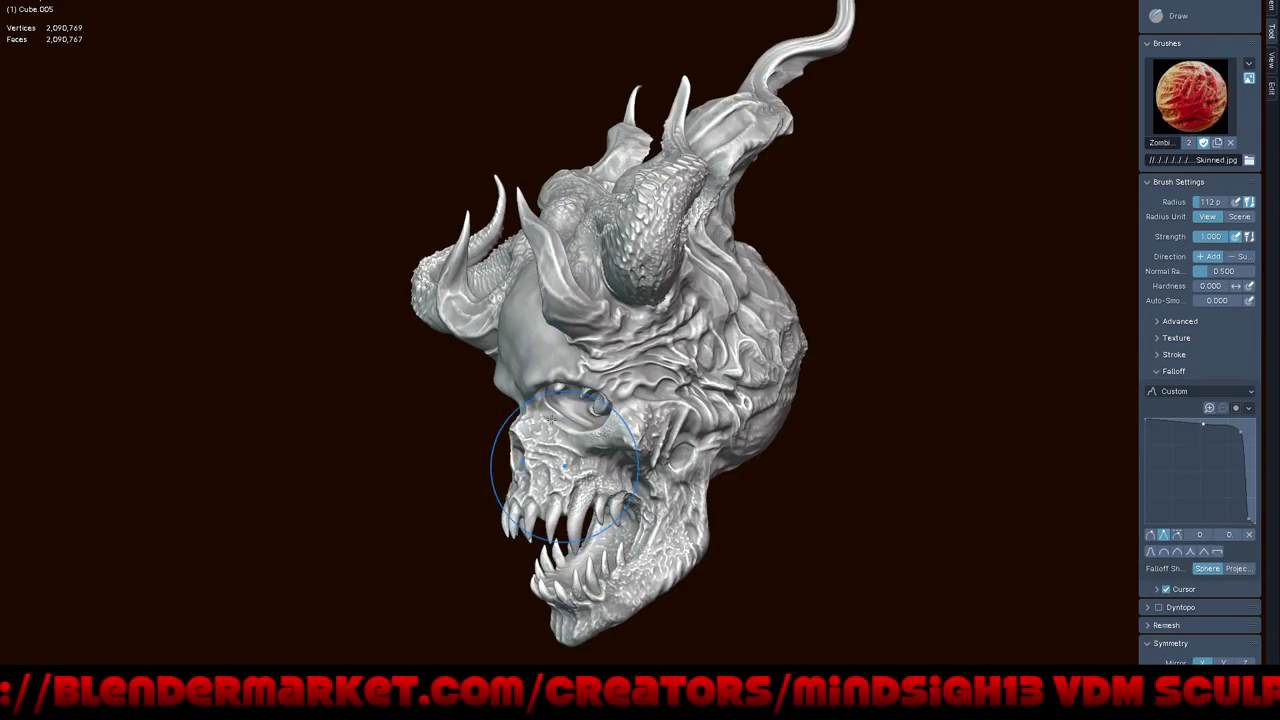
mouse_move(586, 114)
left_mouse_down()
mouse_move(1039, 458)
mouse_move(498, 288)
left_mouse_up()
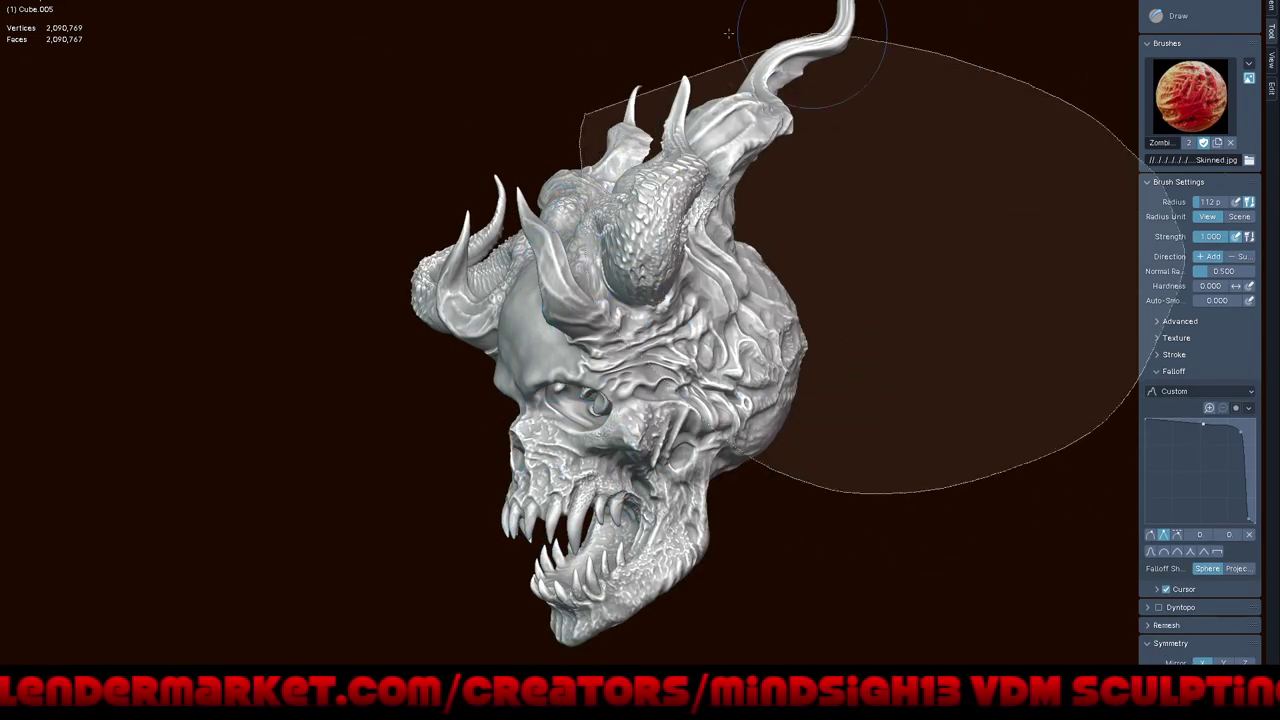
left_click_drag(470, 83, 472, 85)
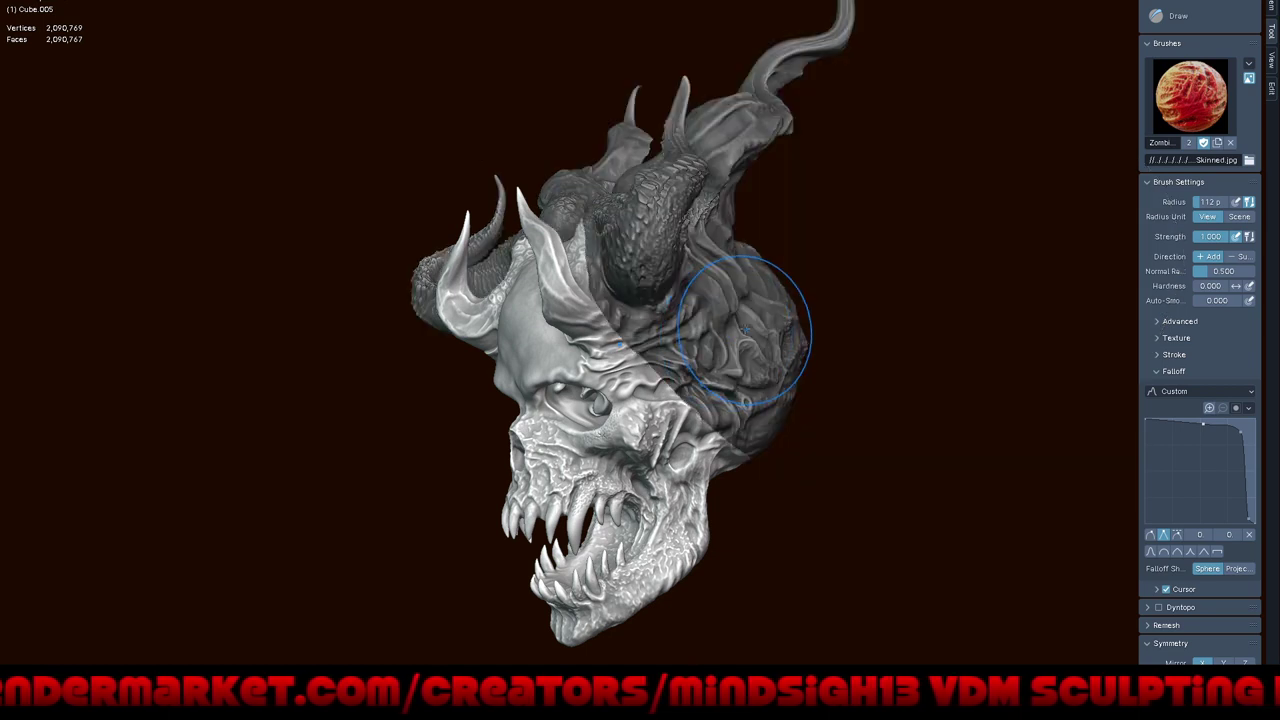
key("alt+a")
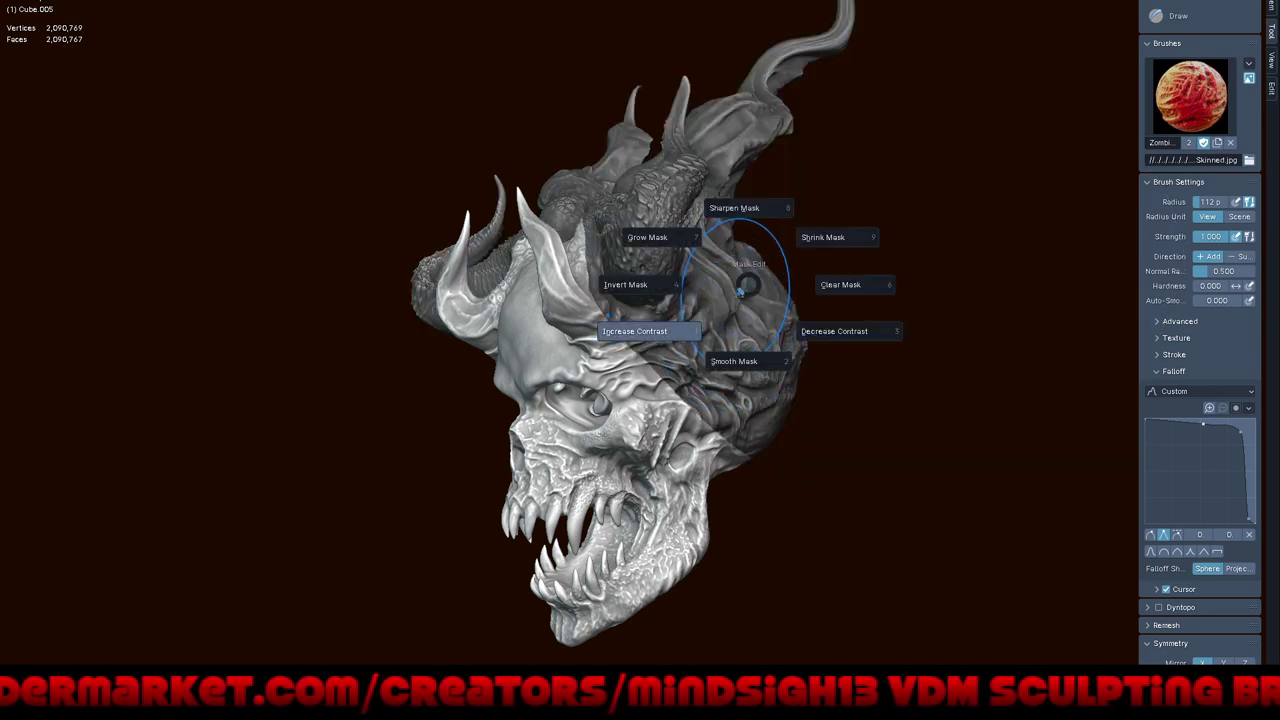
left_click(792, 547)
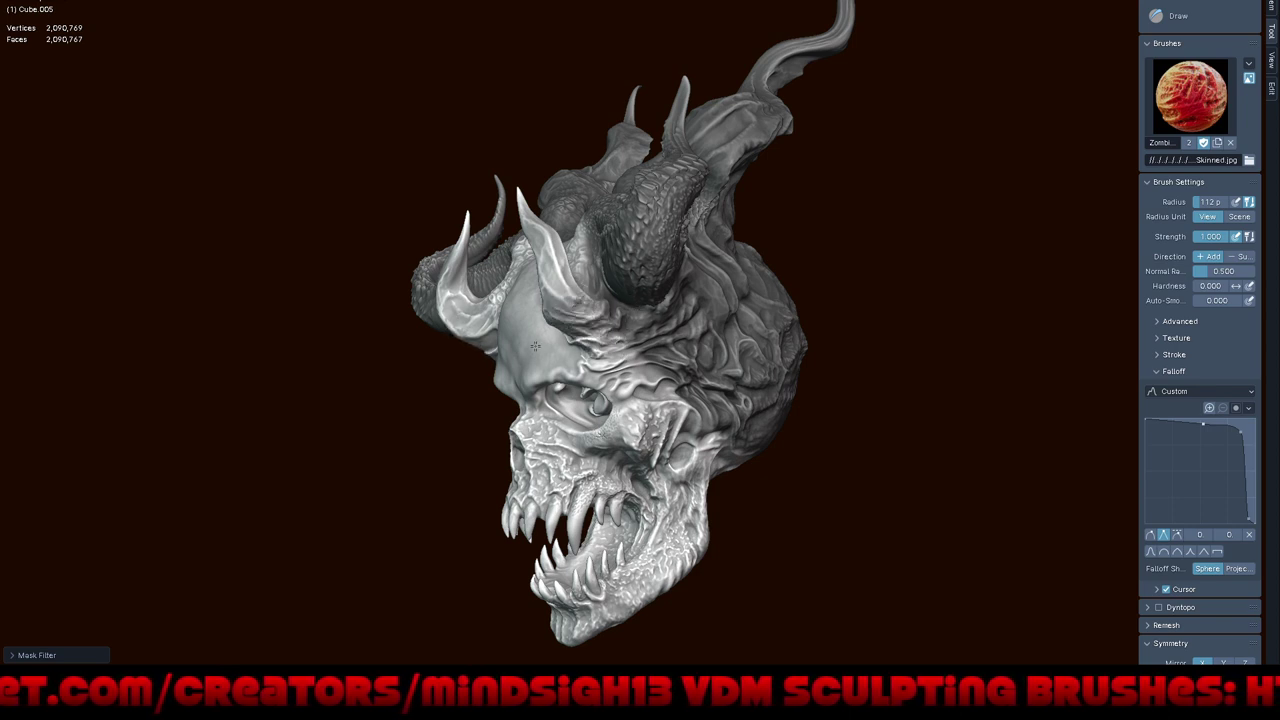
- Sculpt wrinkled folds onto the brow and forehead between the horns with the Zombie skinned VDM brush
left_click_drag(535, 344, 537, 362)
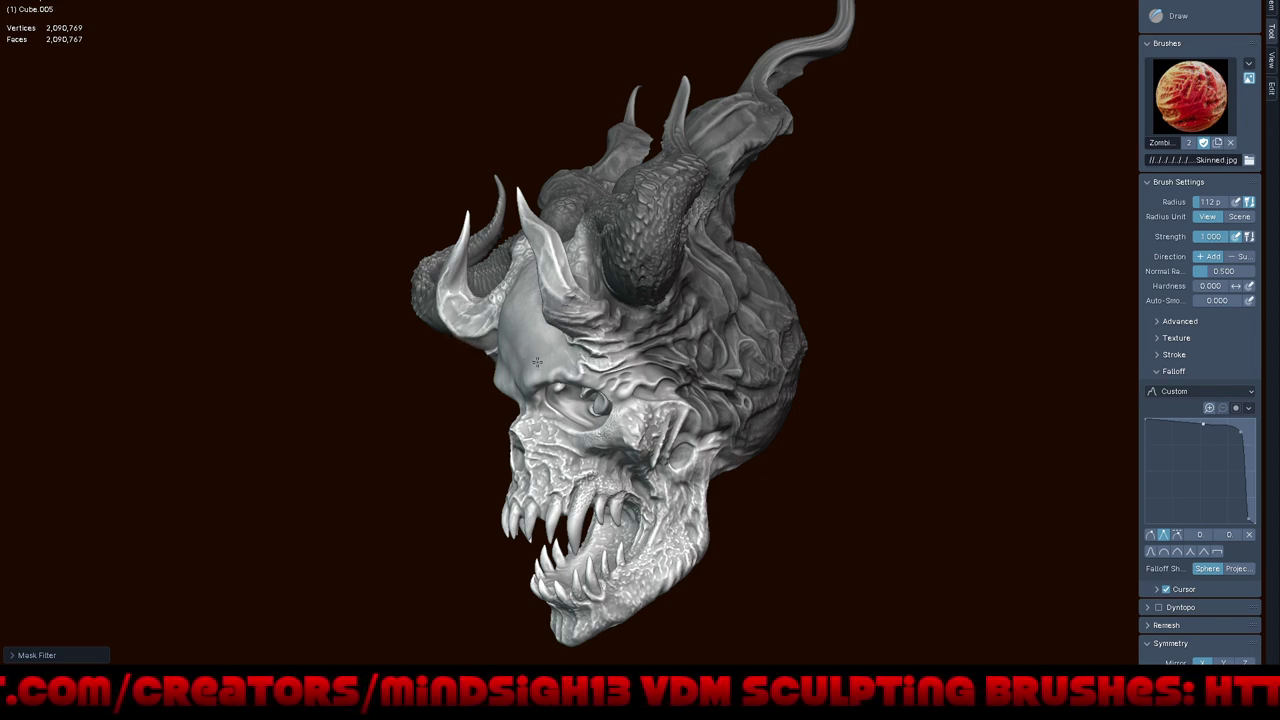
middle_click_drag(471, 543, 651, 300)
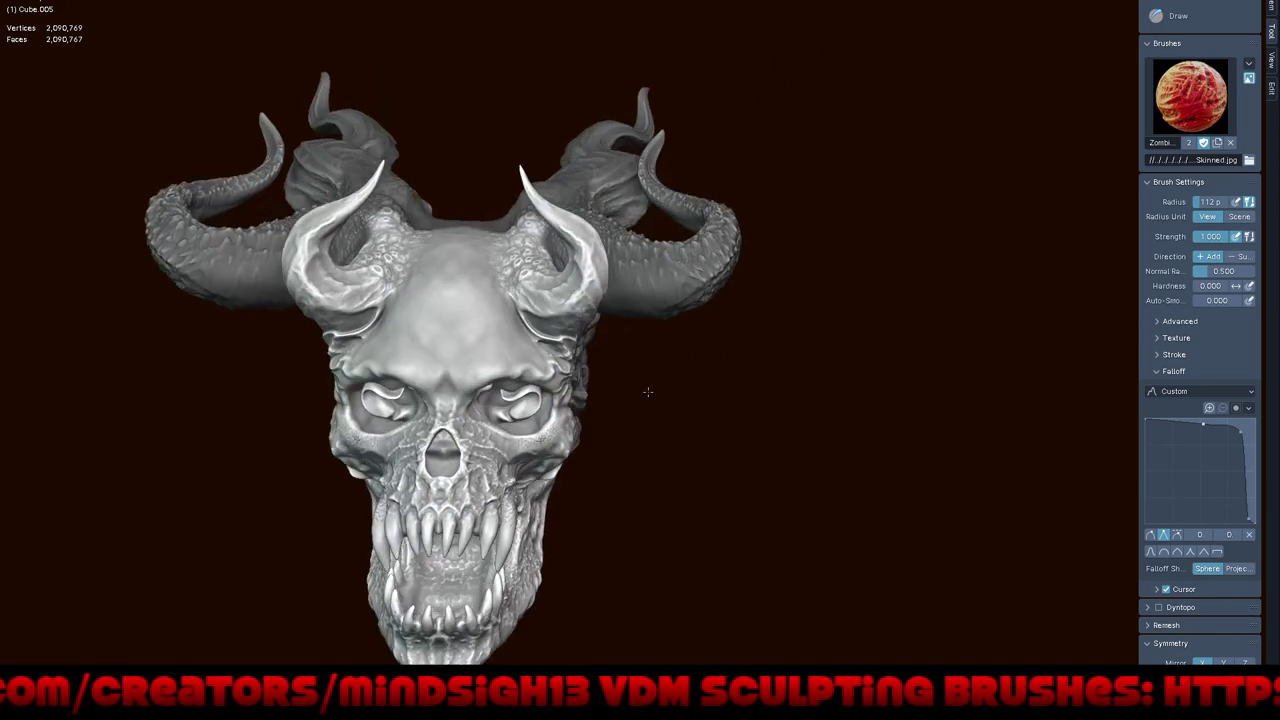
scroll(651, 300, "up", 2)
scroll(517, 318, "up", 3)
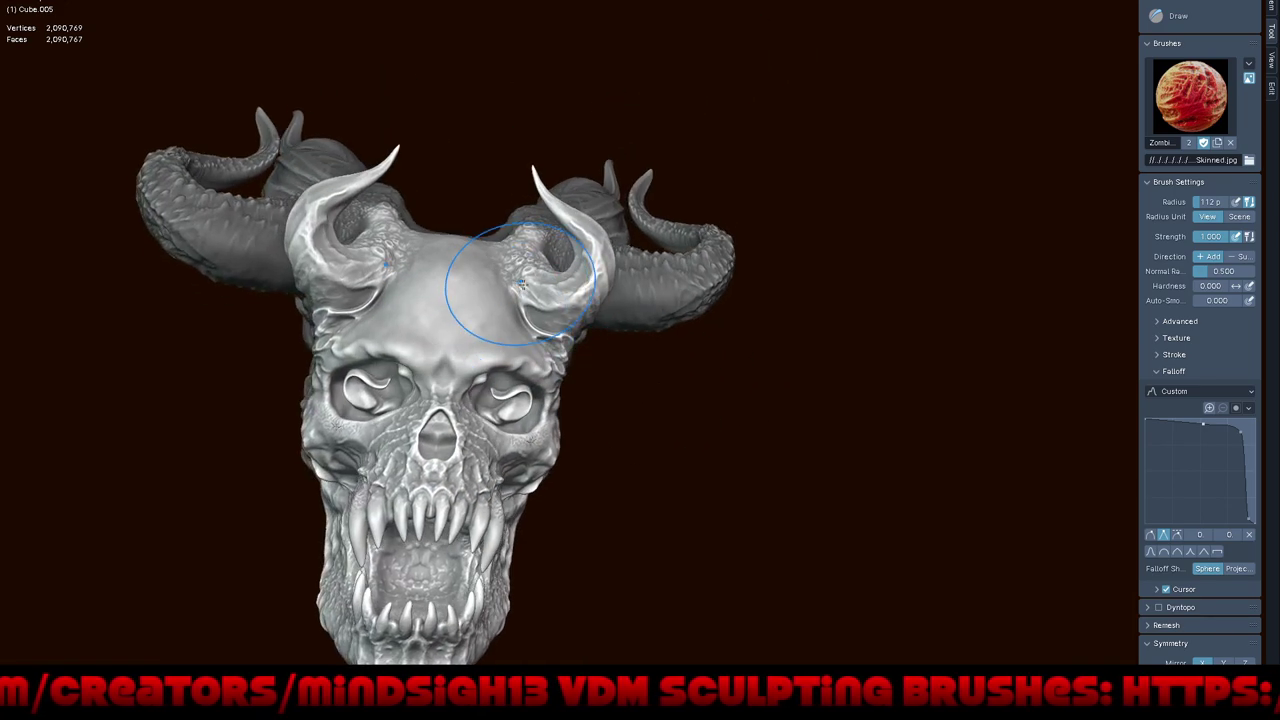
mouse_move(520, 283)
left_mouse_down()
mouse_move(456, 316)
mouse_move(591, 287)
mouse_move(480, 265)
mouse_move(599, 276)
mouse_move(607, 262)
left_mouse_up()
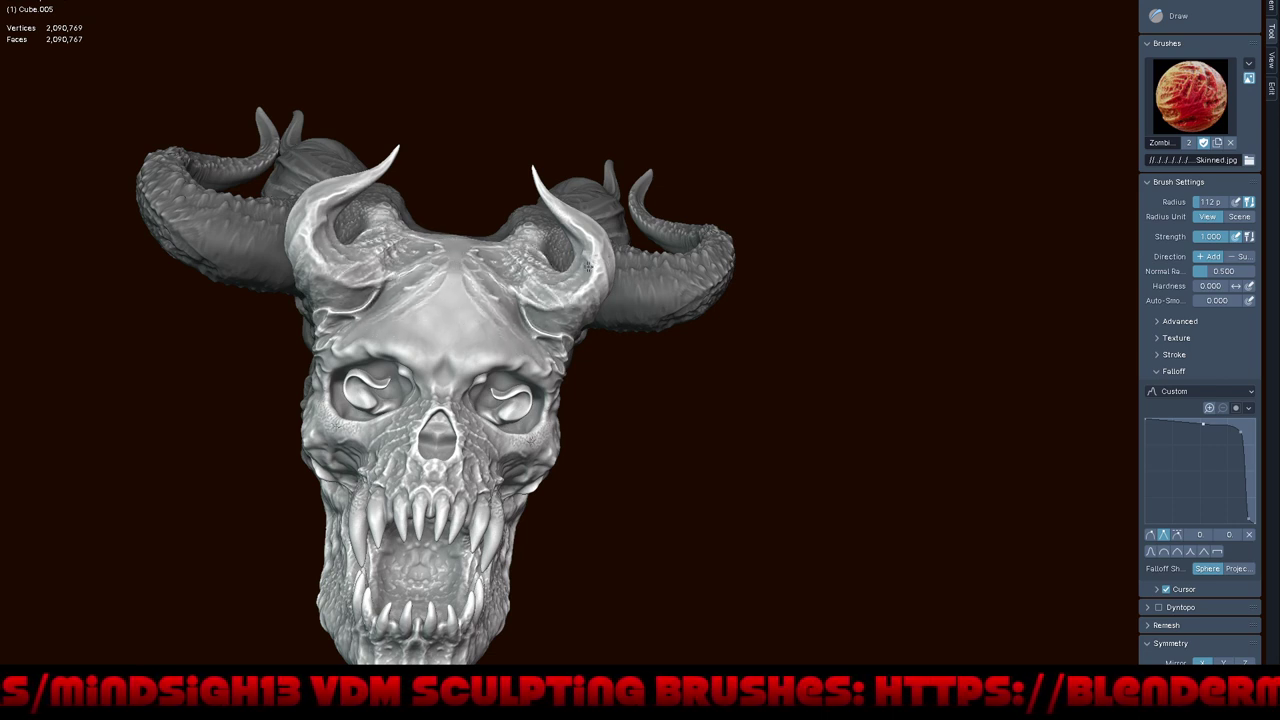
- Turn the skull to a straight front view and switch to Draw Sharp from Quick Favorites
mouse_move(650, 362)
middle_mouse_down()
mouse_move(717, 449)
mouse_move(702, 503)
mouse_move(683, 477)
mouse_move(674, 409)
mouse_move(674, 528)
mouse_move(729, 477)
mouse_move(578, 393)
mouse_move(607, 376)
mouse_move(574, 374)
mouse_move(572, 315)
mouse_move(560, 340)
middle_mouse_up()
scroll(578, 394, "up", 3)
scroll(572, 315, "up", 3)
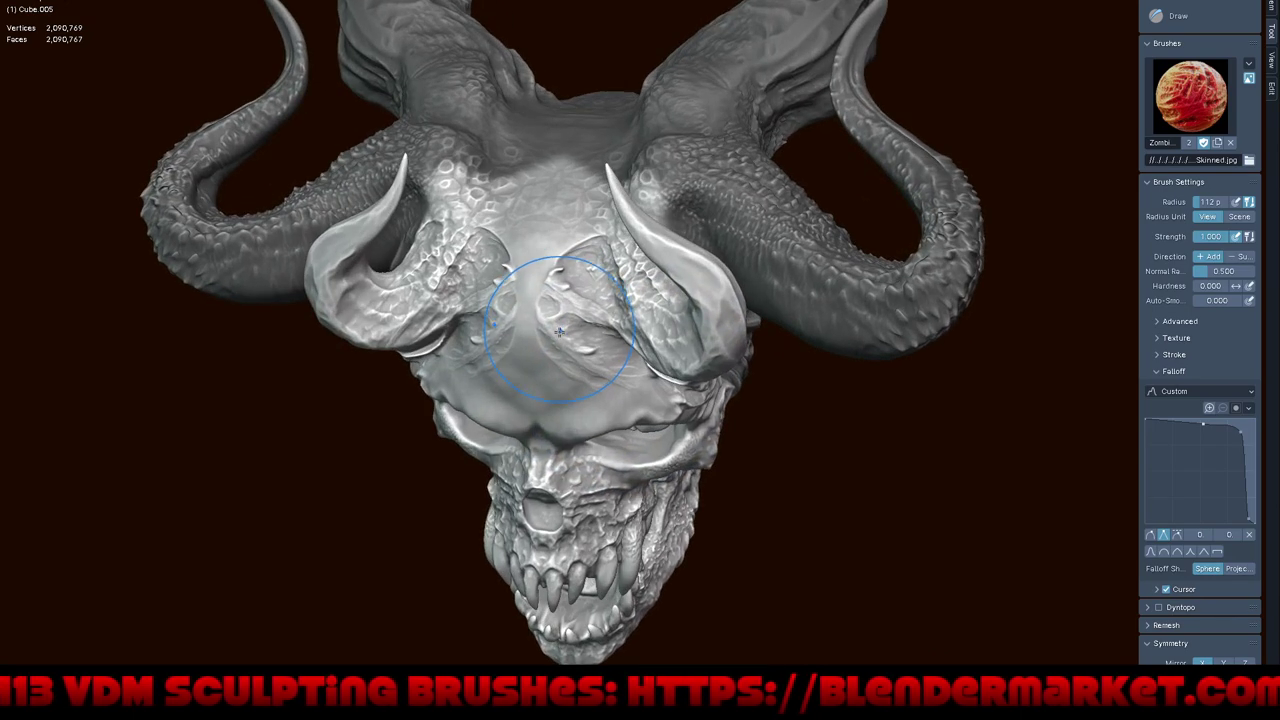
key("q")
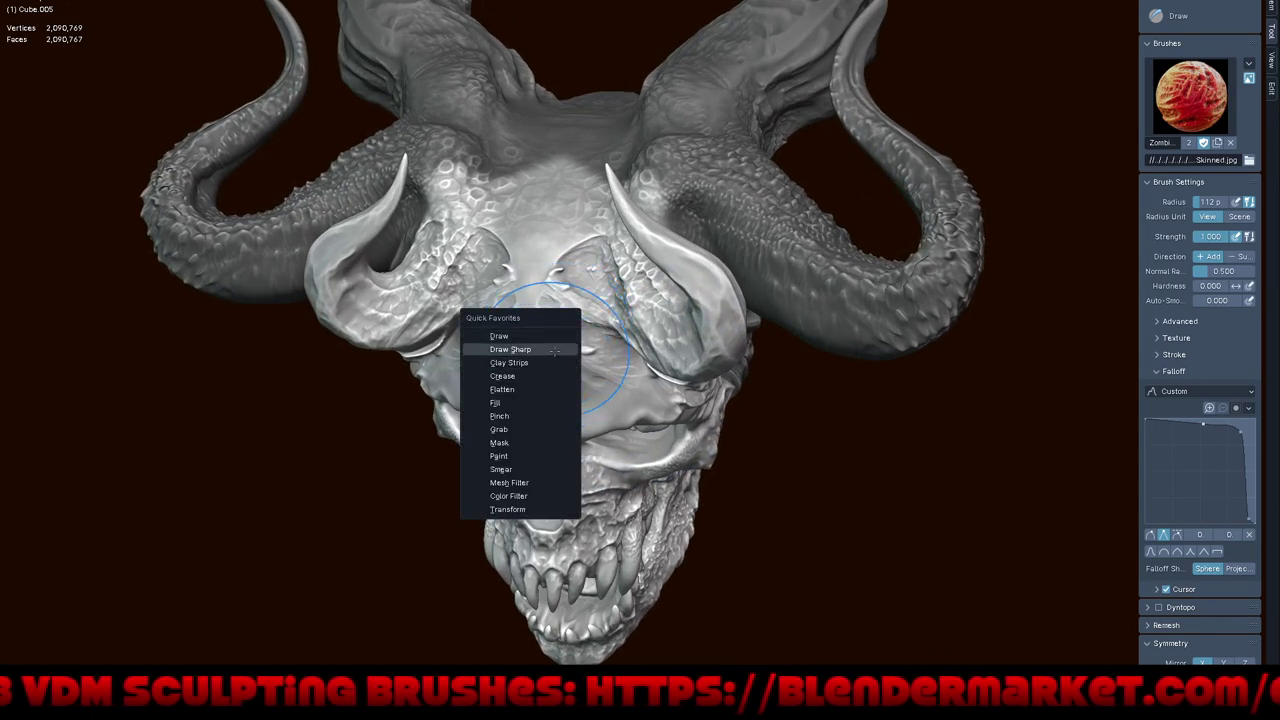
left_click(530, 349)
- Give Draw Sharp a steep Custom falloff curve and carve fine creases around the right eye and forehead
left_click(1178, 355)
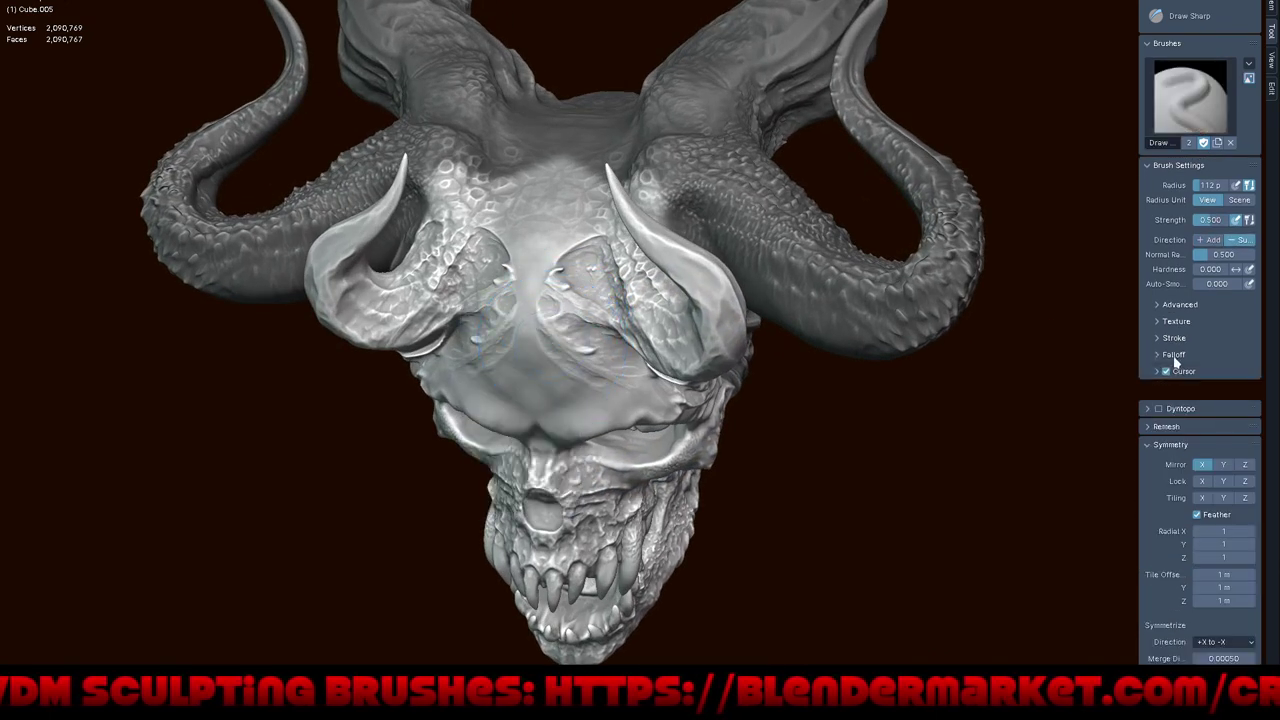
left_click(1176, 360)
left_click(1188, 374)
left_click(1177, 407)
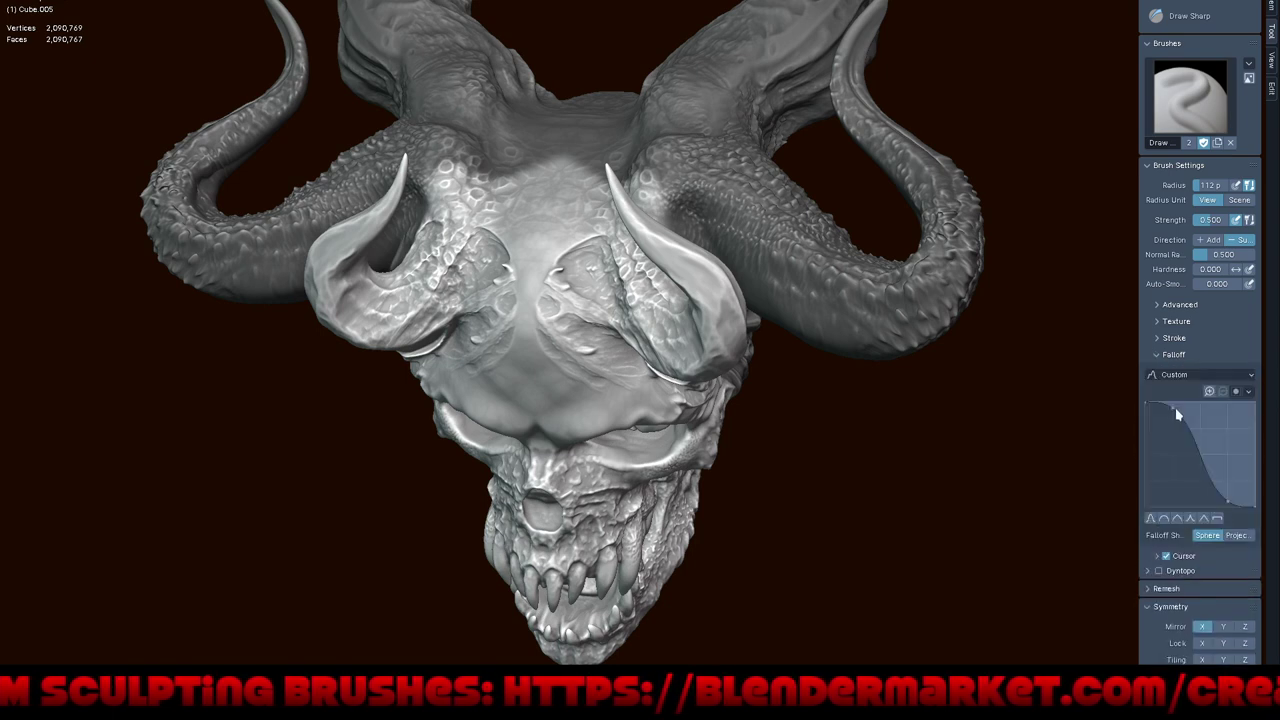
left_click_drag(1173, 417, 1155, 464)
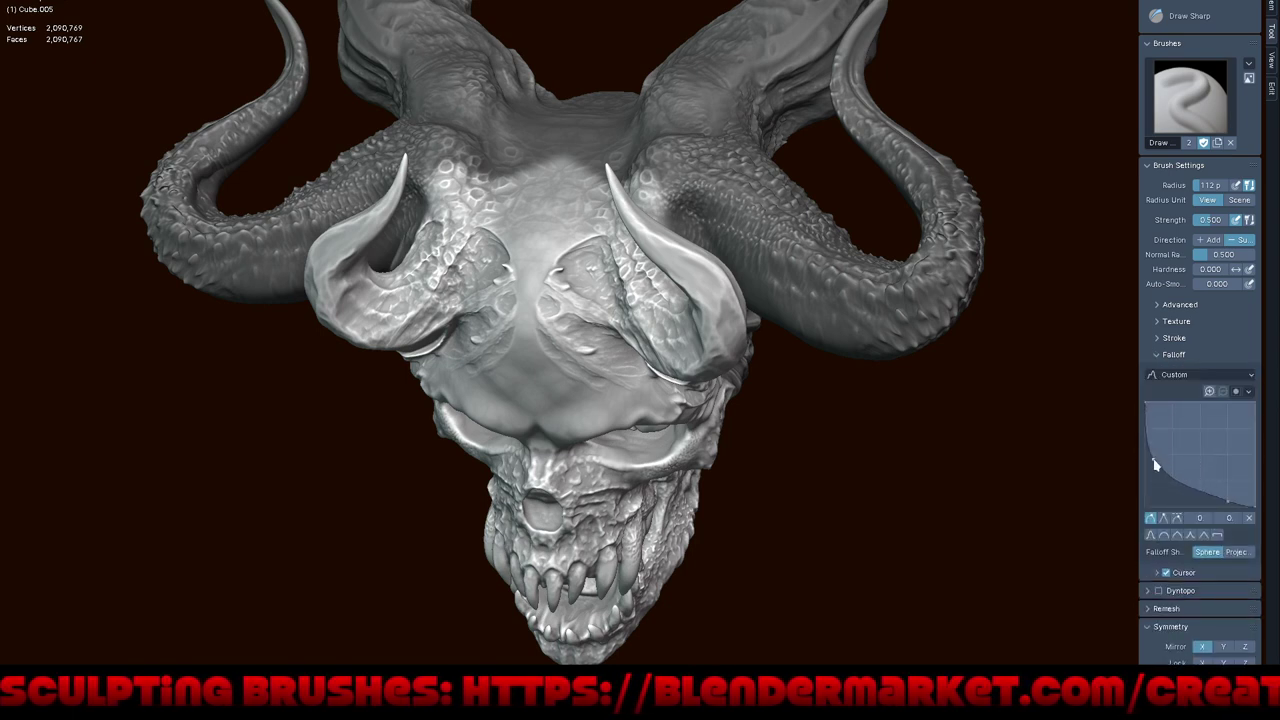
left_click_drag(1218, 503, 1161, 486)
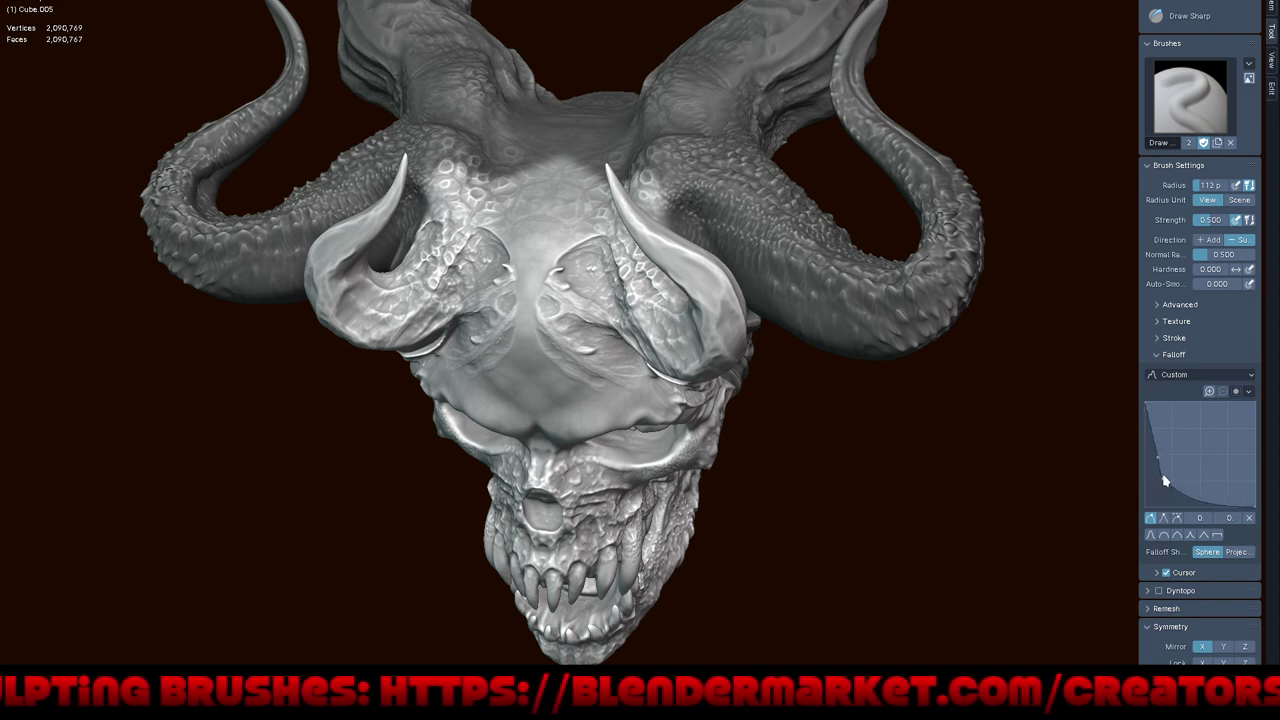
left_click_drag(1156, 450, 1154, 461)
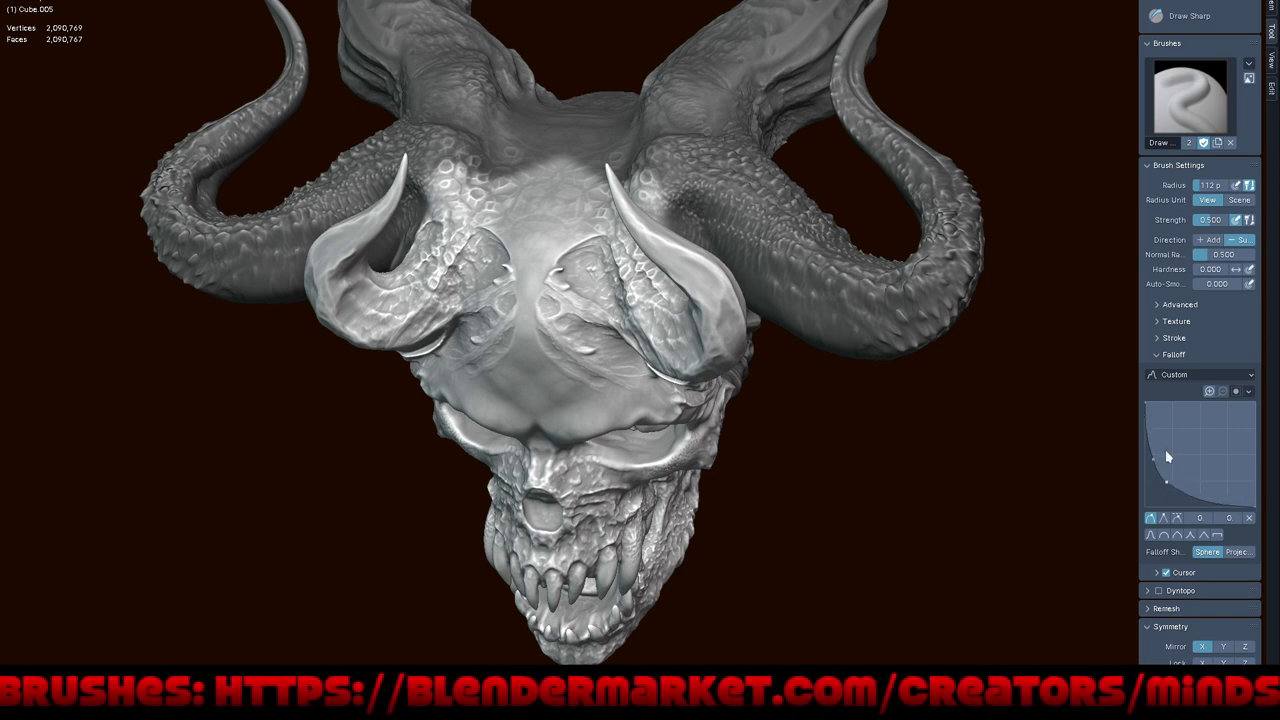
left_click_drag(777, 393, 602, 333)
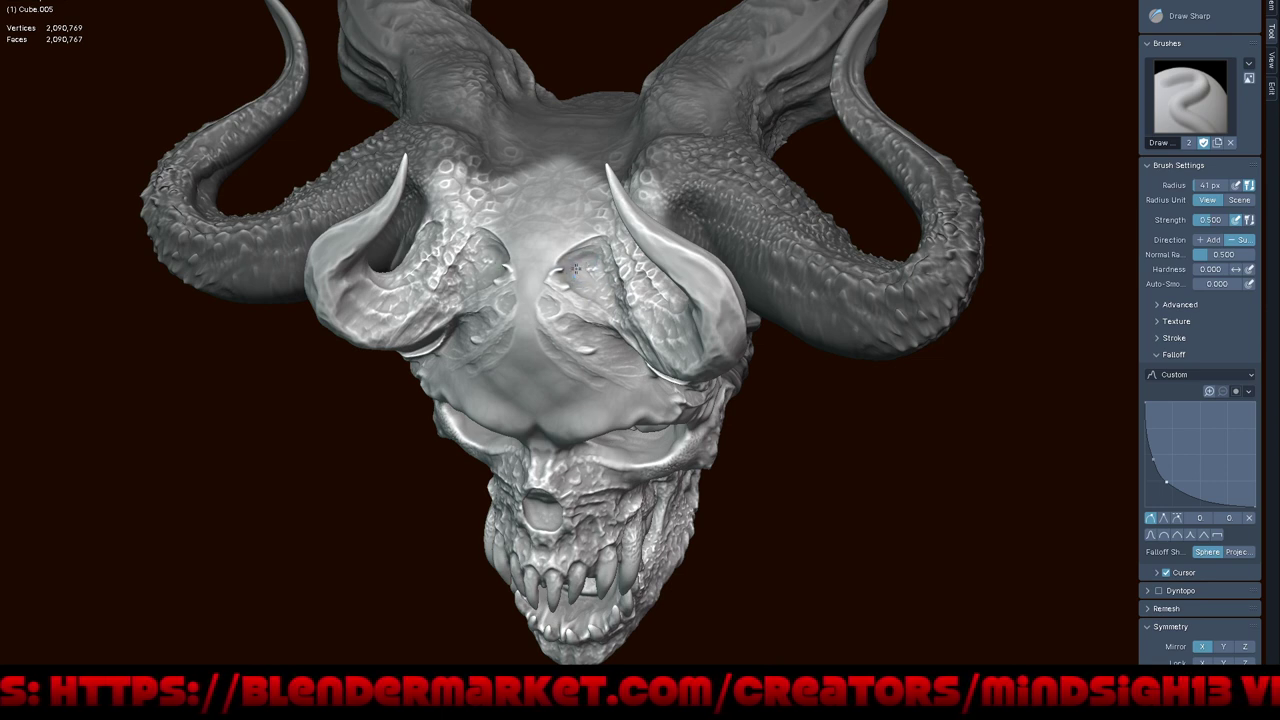
left_click_drag(557, 268, 598, 232)
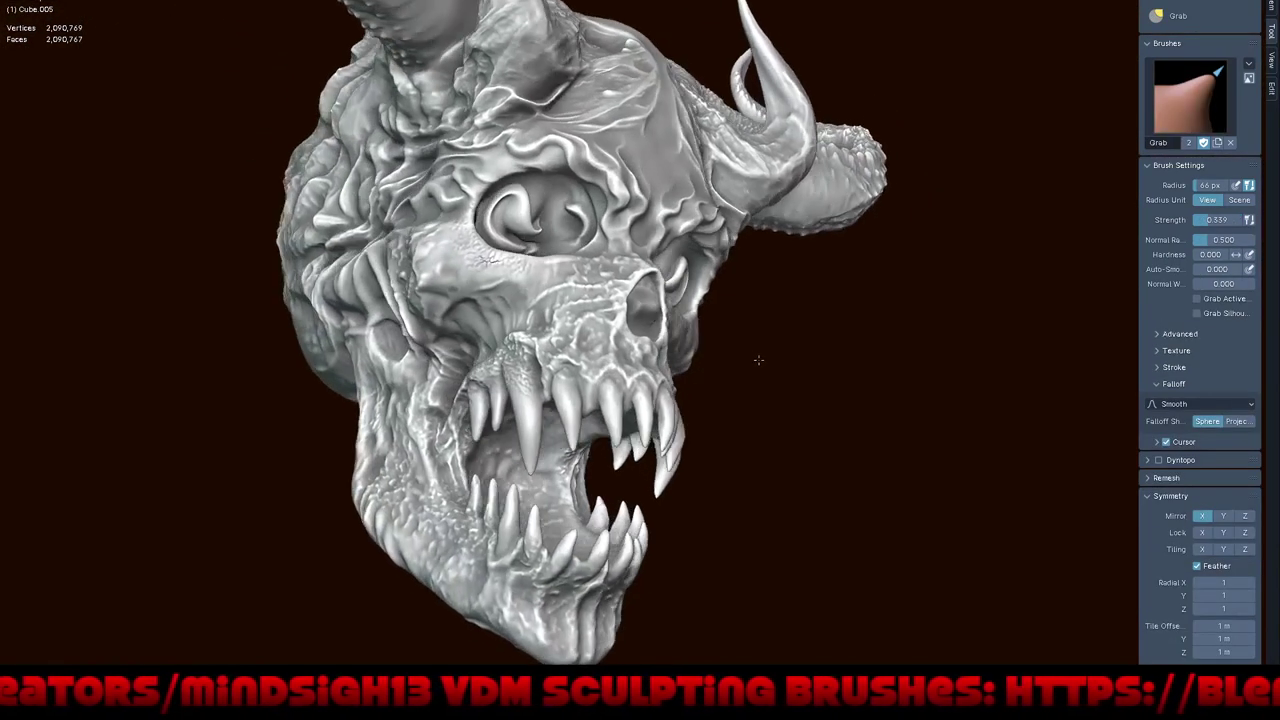
- Pull the eyelid surface slightly upward with the X-mirrored Grab brush
middle_click_drag(758, 360, 801, 394)
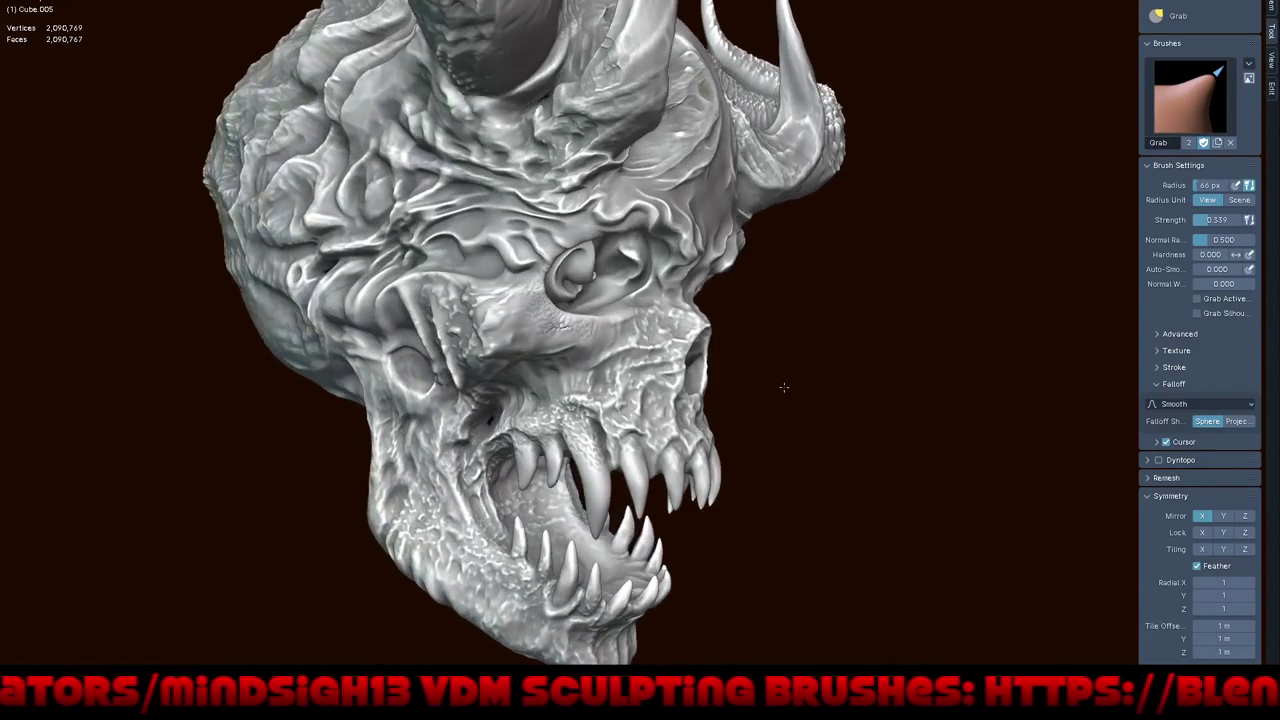
scroll(686, 335, "up", 5)
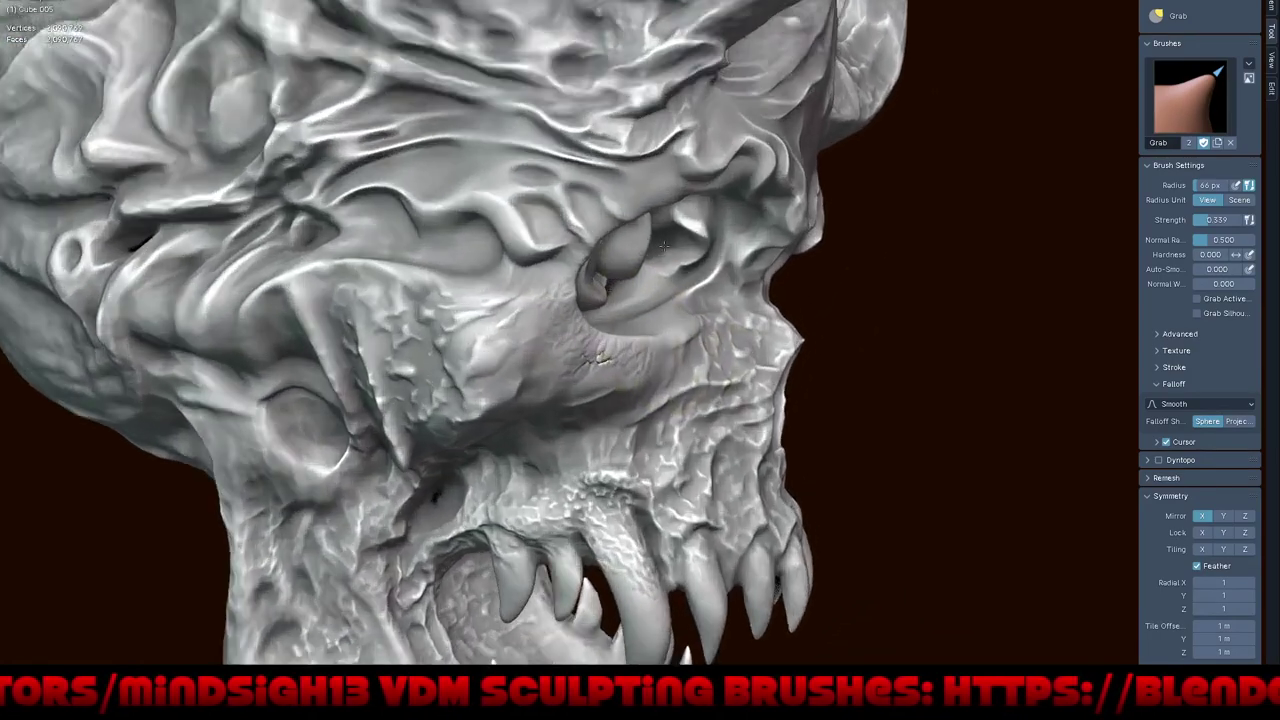
scroll(700, 190, "up", 4)
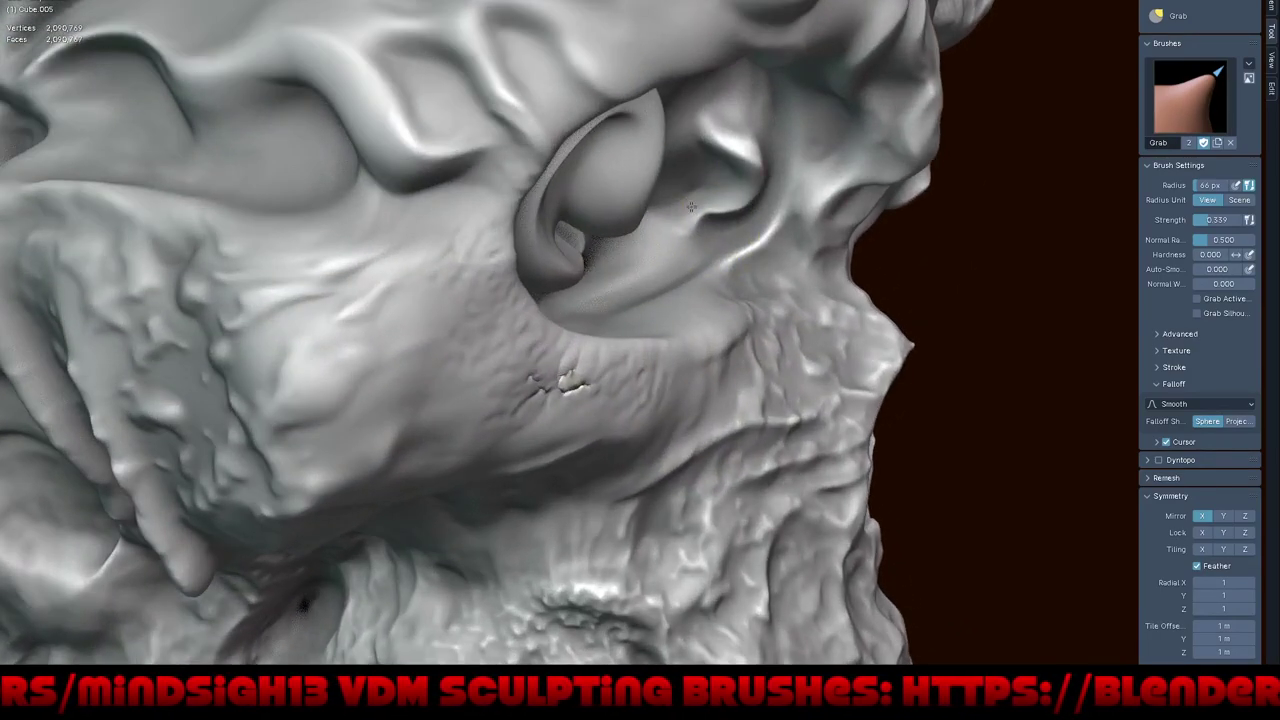
left_click_drag(693, 213, 698, 195)
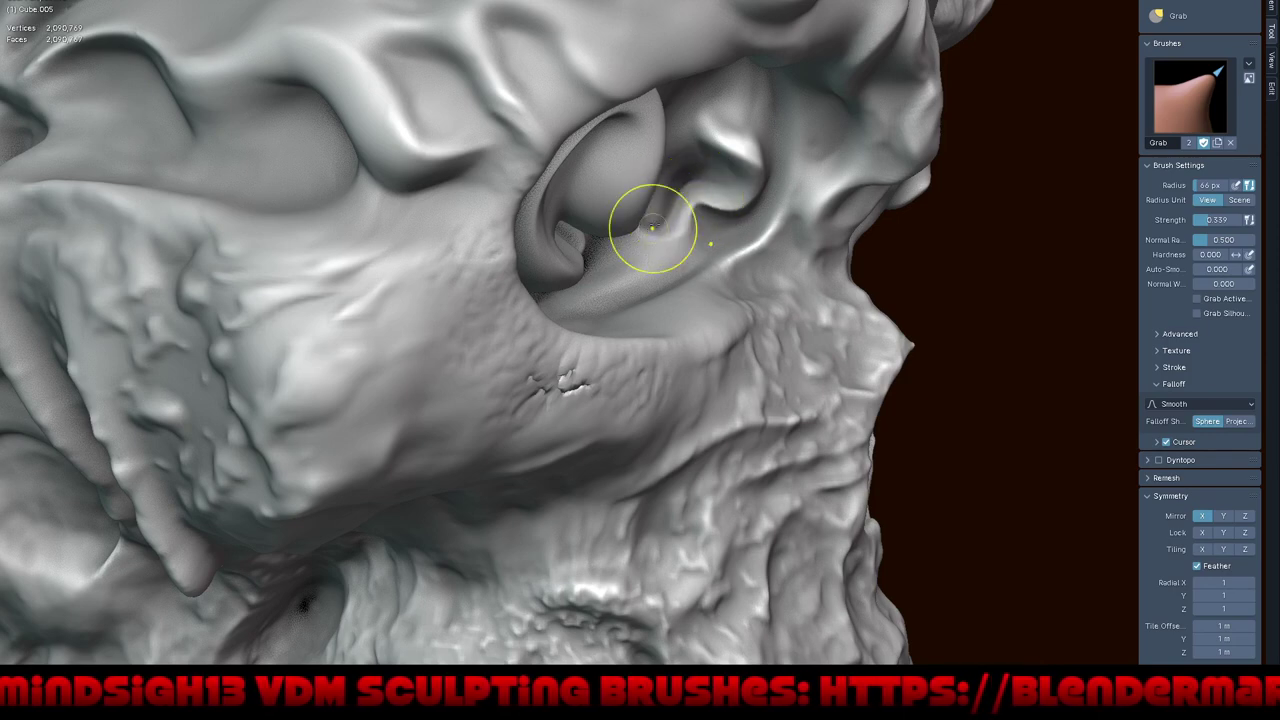
middle_click_drag(732, 300, 626, 270)
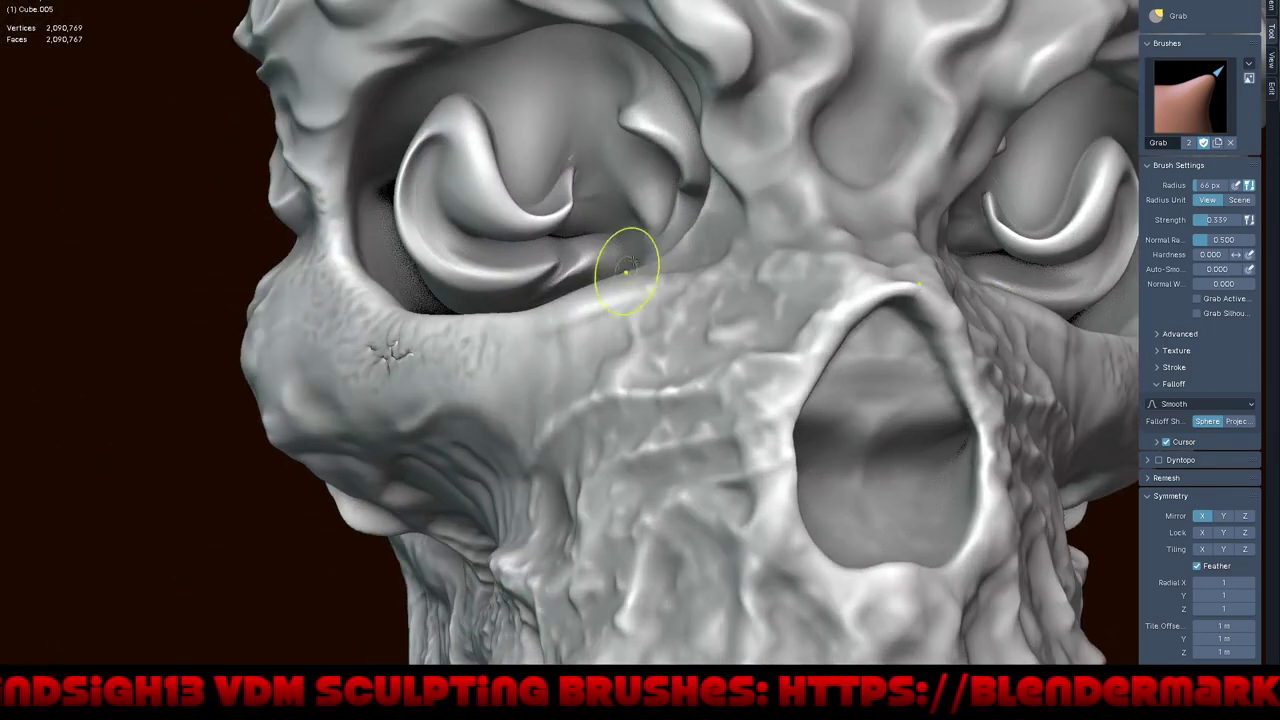
middle_click_drag(626, 223, 669, 274)
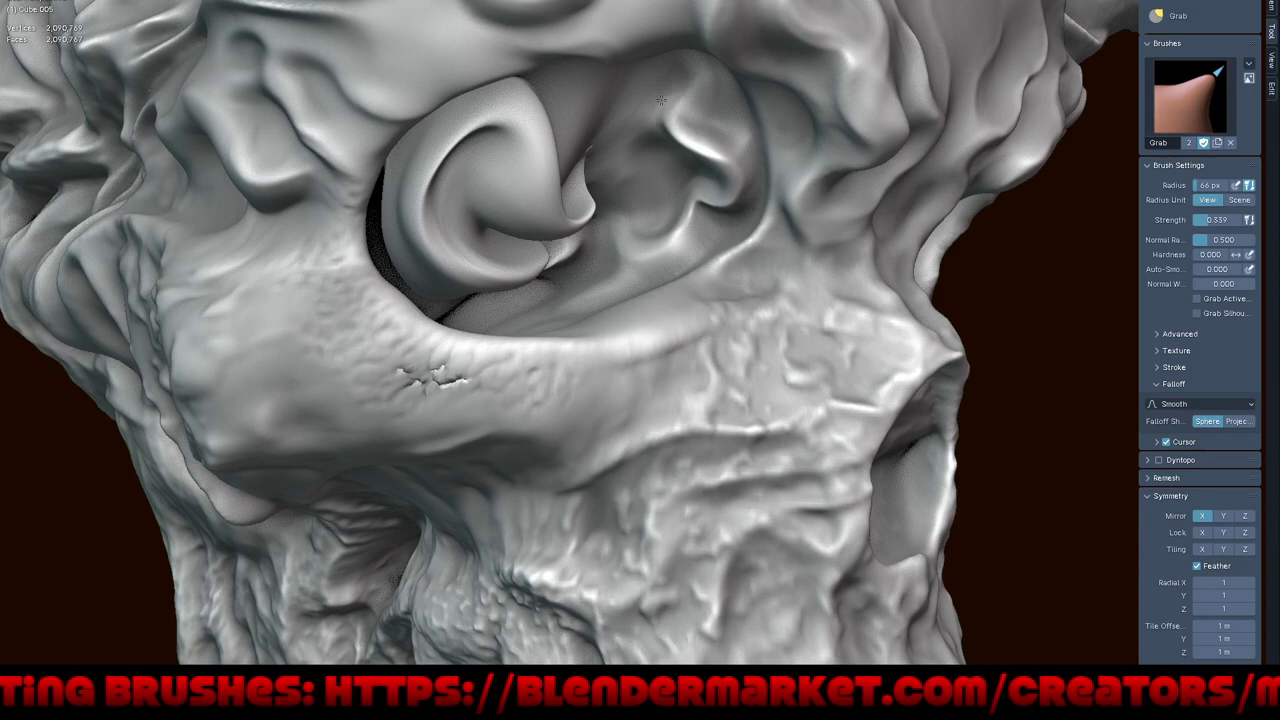
- Zoom in frontally on the eyes and drag a crease into the lower edges of the curled eye horns
scroll(638, 218, "down", 5)
middle_click_drag(638, 218, 600, 428)
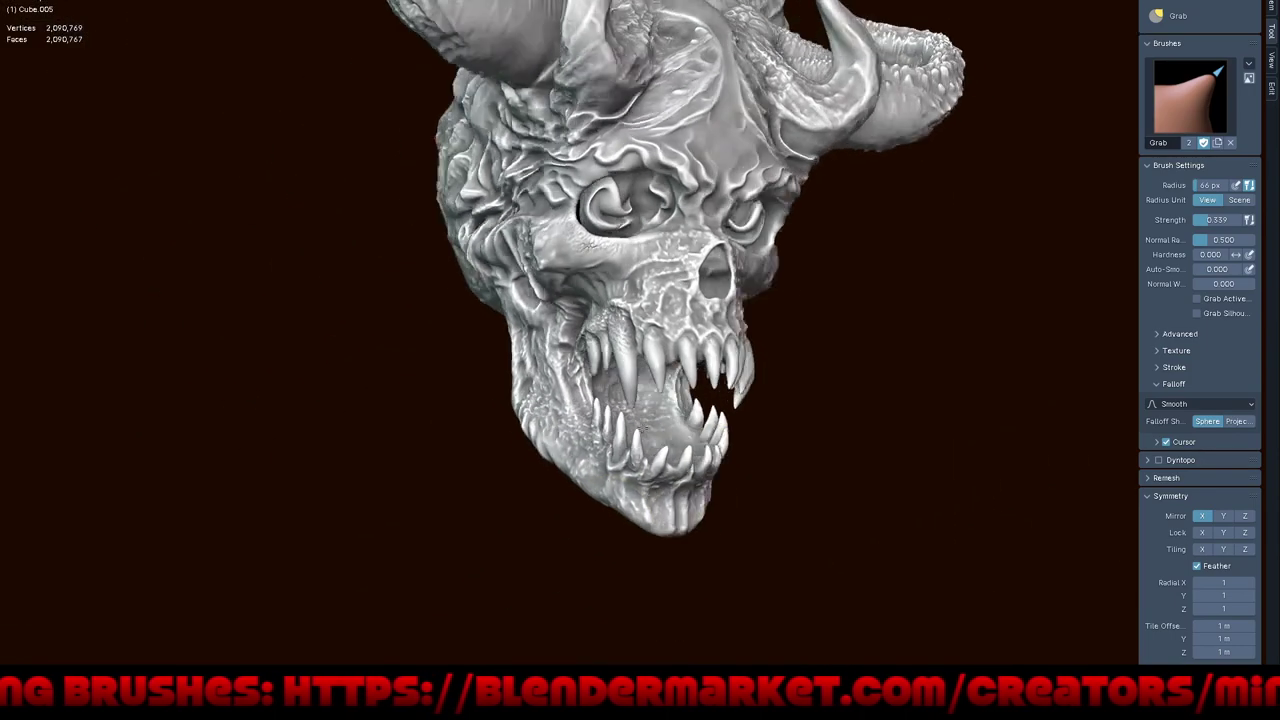
mouse_move(800, 357)
middle_mouse_down()
mouse_move(700, 380)
mouse_move(700, 414)
middle_mouse_up()
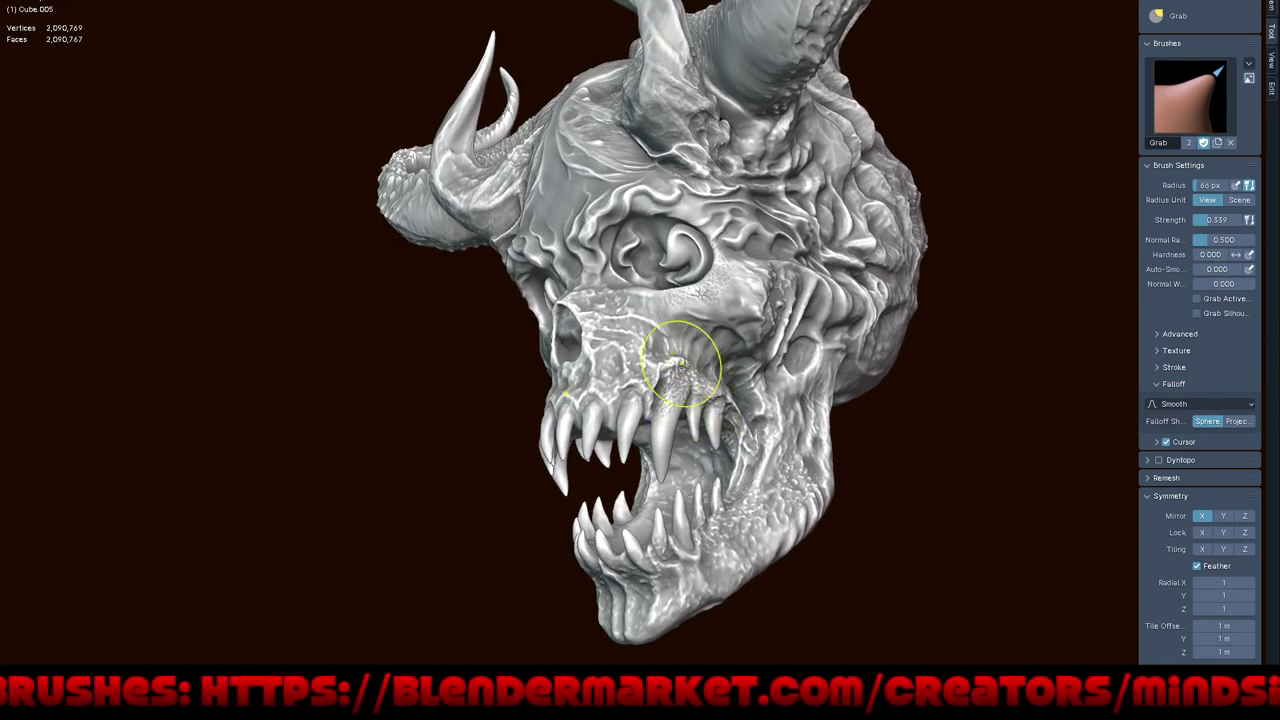
middle_click_drag(686, 366, 660, 360)
middle_click_drag(700, 400, 700, 395)
mouse_move(814, 386)
middle_mouse_down()
mouse_move(714, 414)
mouse_move(739, 466)
mouse_move(771, 457)
mouse_move(690, 447)
mouse_move(660, 420)
middle_mouse_up()
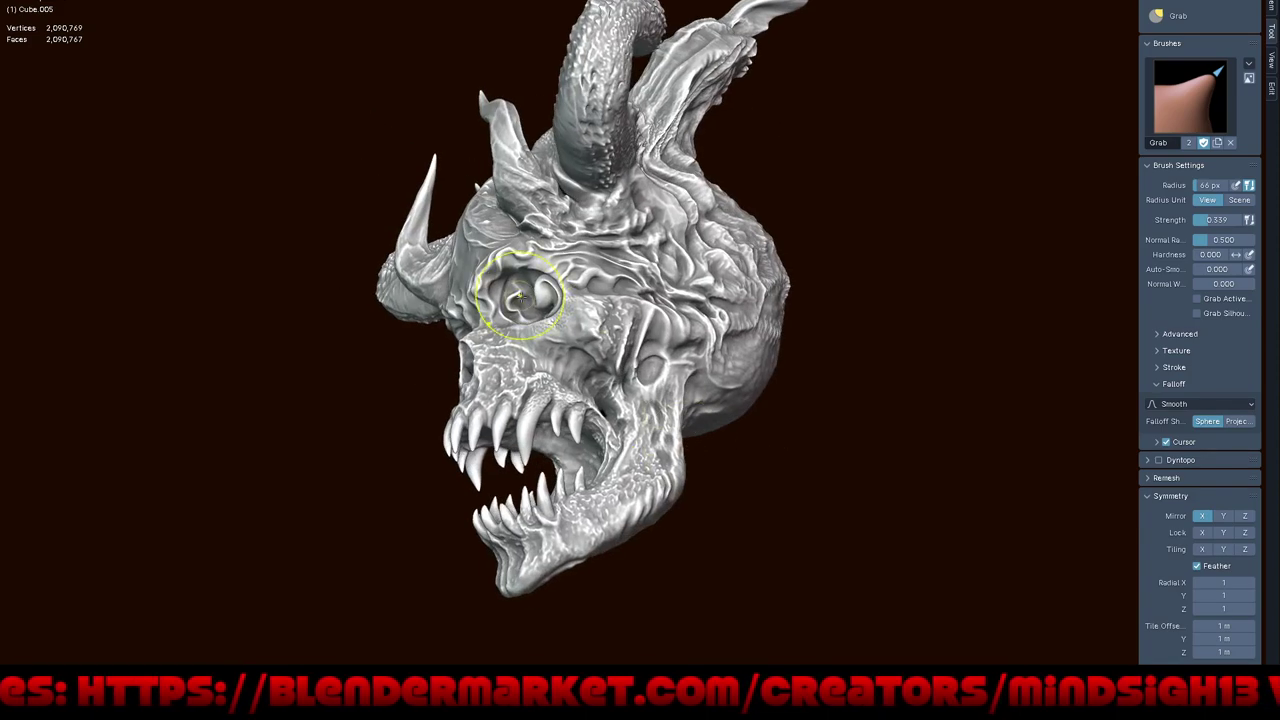
scroll(510, 305, "up", 2)
scroll(515, 298, "up", 1)
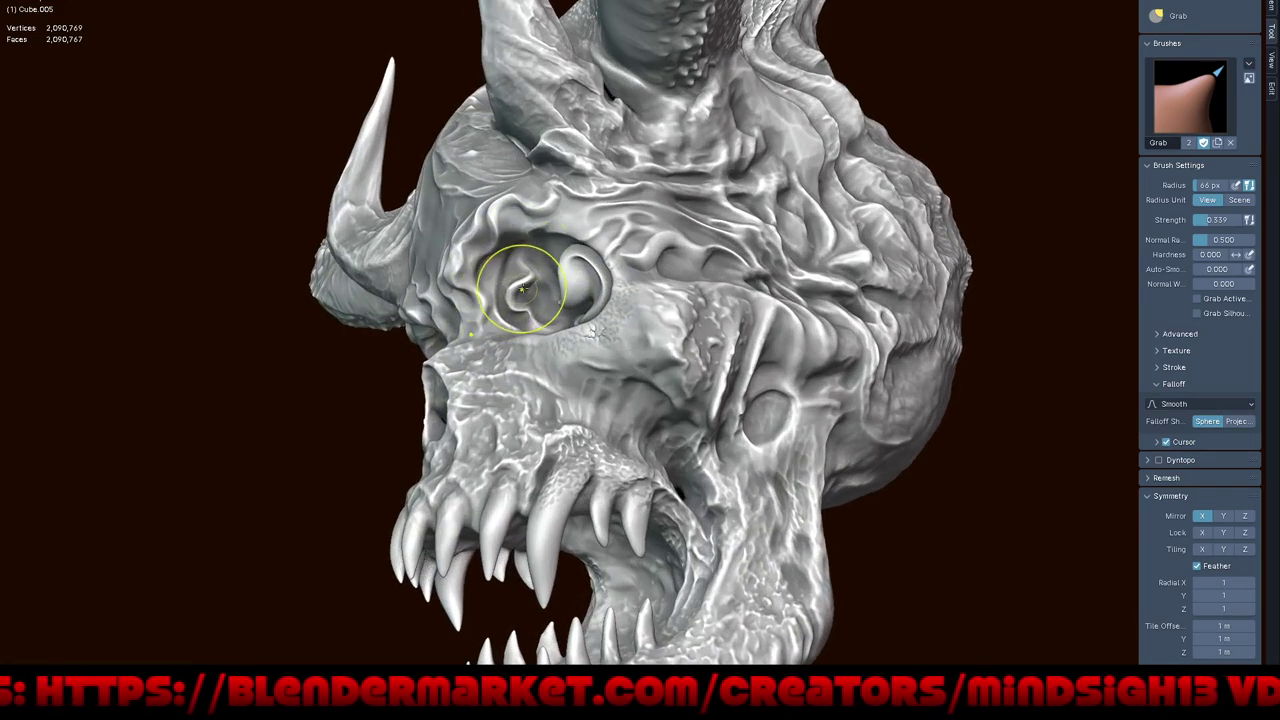
middle_click_drag(545, 332, 529, 300)
scroll(528, 240, "up", 3)
scroll(529, 240, "up", 2)
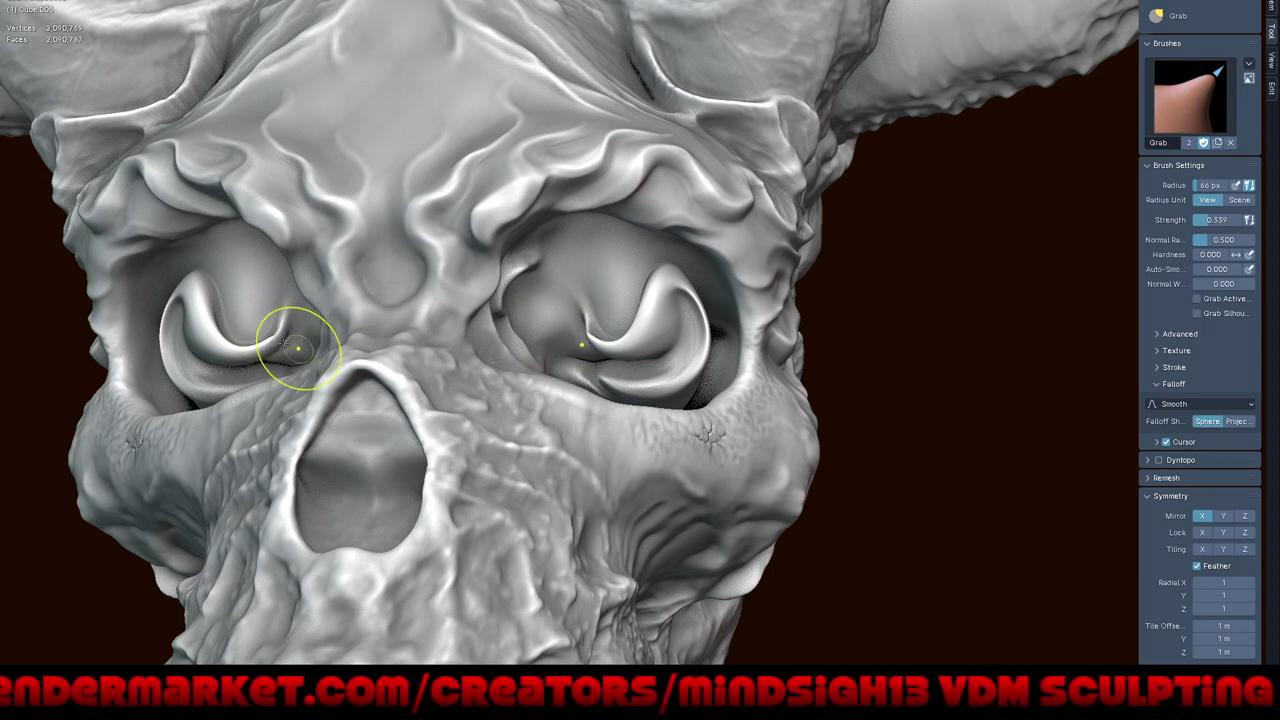
left_click_drag(284, 313, 288, 350)
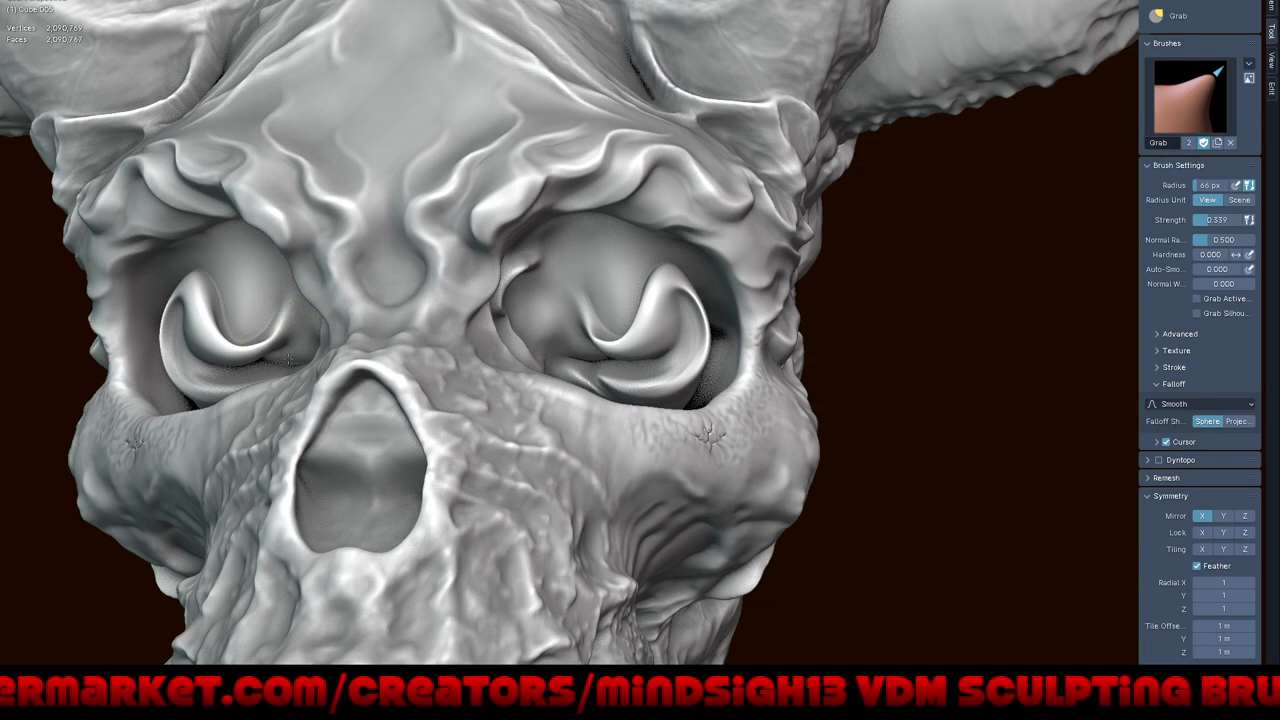
left_click_drag(651, 320, 657, 326)
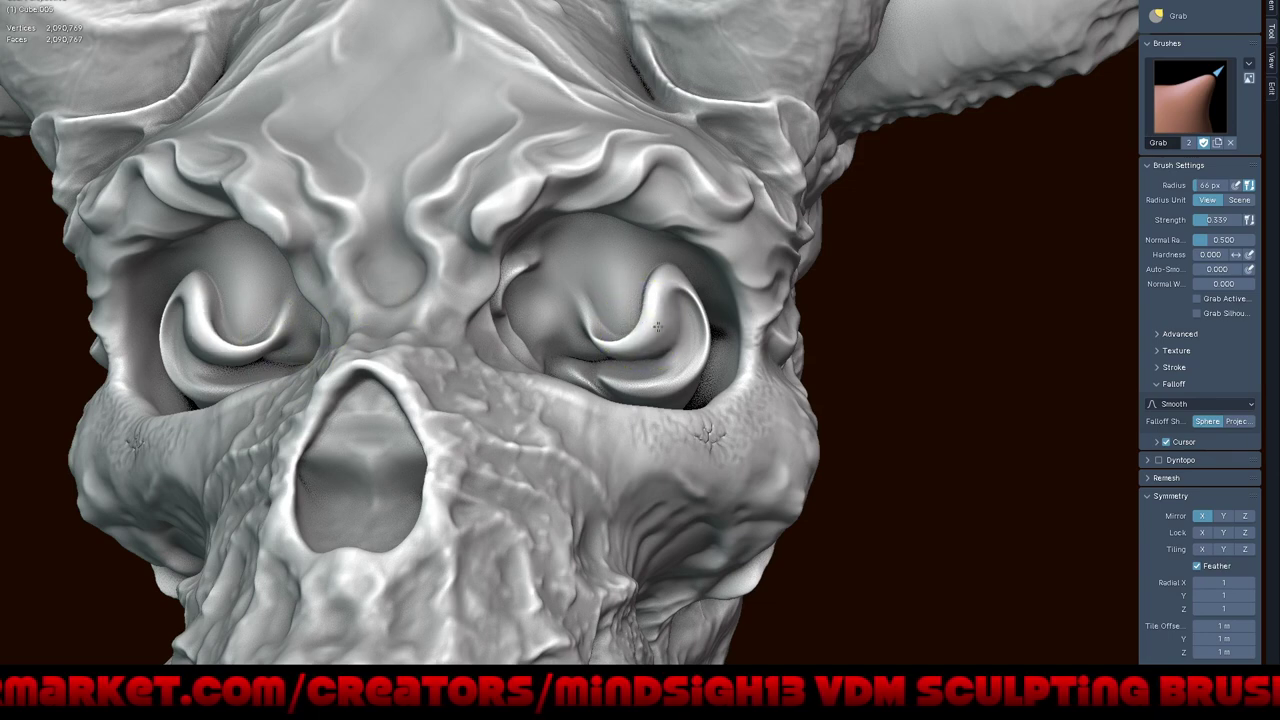
- Orbit around the whole head from below, top-front and frontal angles
scroll(607, 320, "down", 6)
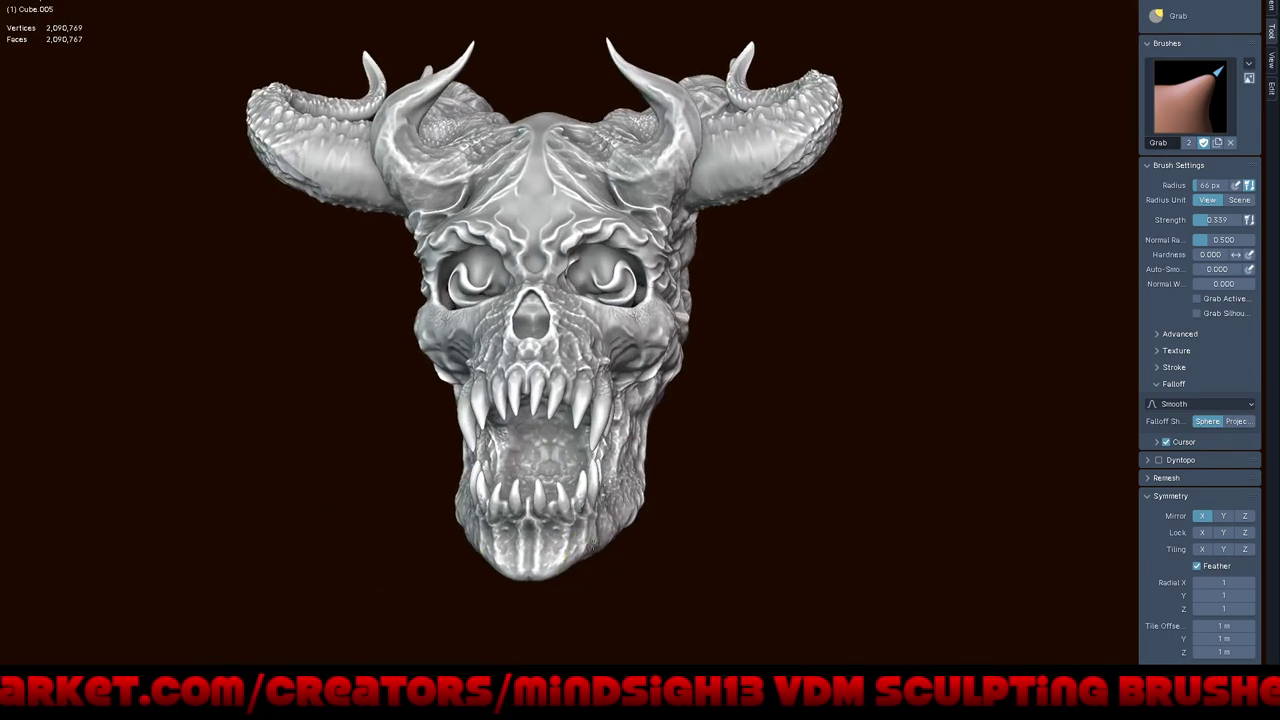
mouse_move(614, 471)
middle_mouse_down()
mouse_move(647, 495)
mouse_move(690, 495)
mouse_move(714, 534)
mouse_move(672, 528)
mouse_move(684, 570)
mouse_move(691, 529)
mouse_move(663, 471)
mouse_move(671, 523)
mouse_move(720, 525)
mouse_move(714, 471)
mouse_move(782, 488)
mouse_move(719, 584)
mouse_move(714, 486)
mouse_move(726, 466)
mouse_move(800, 451)
mouse_move(834, 476)
mouse_move(766, 480)
middle_mouse_up()
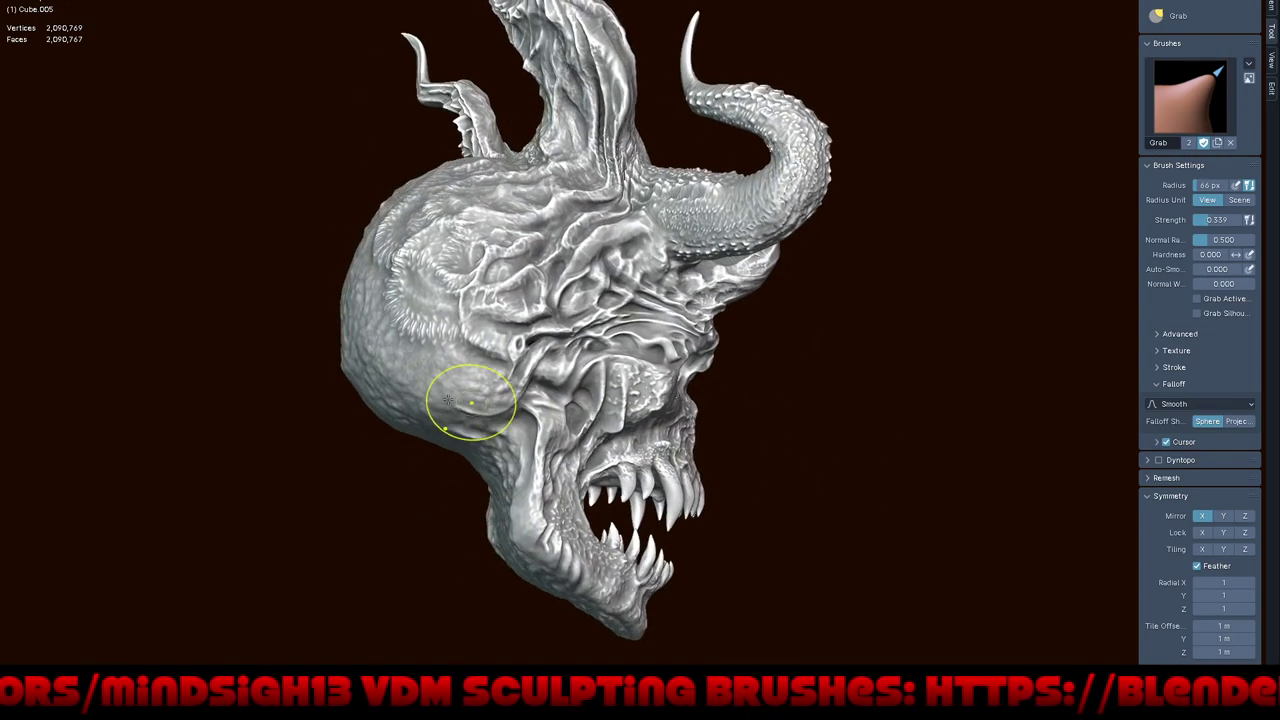
mouse_move(447, 400)
middle_mouse_down()
mouse_move(512, 366)
mouse_move(569, 391)
mouse_move(586, 434)
mouse_move(648, 436)
mouse_move(487, 437)
mouse_move(470, 420)
mouse_move(520, 440)
mouse_move(540, 430)
mouse_move(420, 363)
mouse_move(603, 345)
mouse_move(548, 357)
mouse_move(567, 412)
middle_mouse_up()
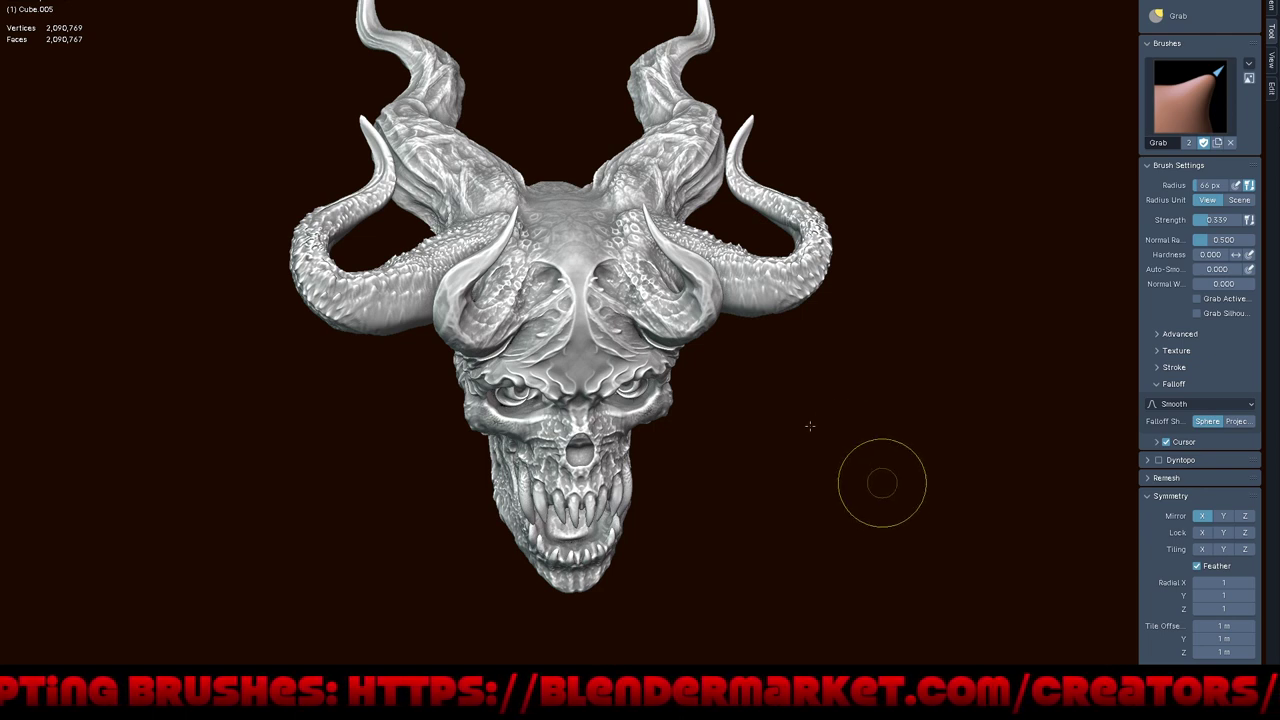
mouse_move(863, 469)
middle_mouse_down()
mouse_move(851, 420)
mouse_move(877, 420)
mouse_move(871, 477)
mouse_move(824, 432)
middle_mouse_up()
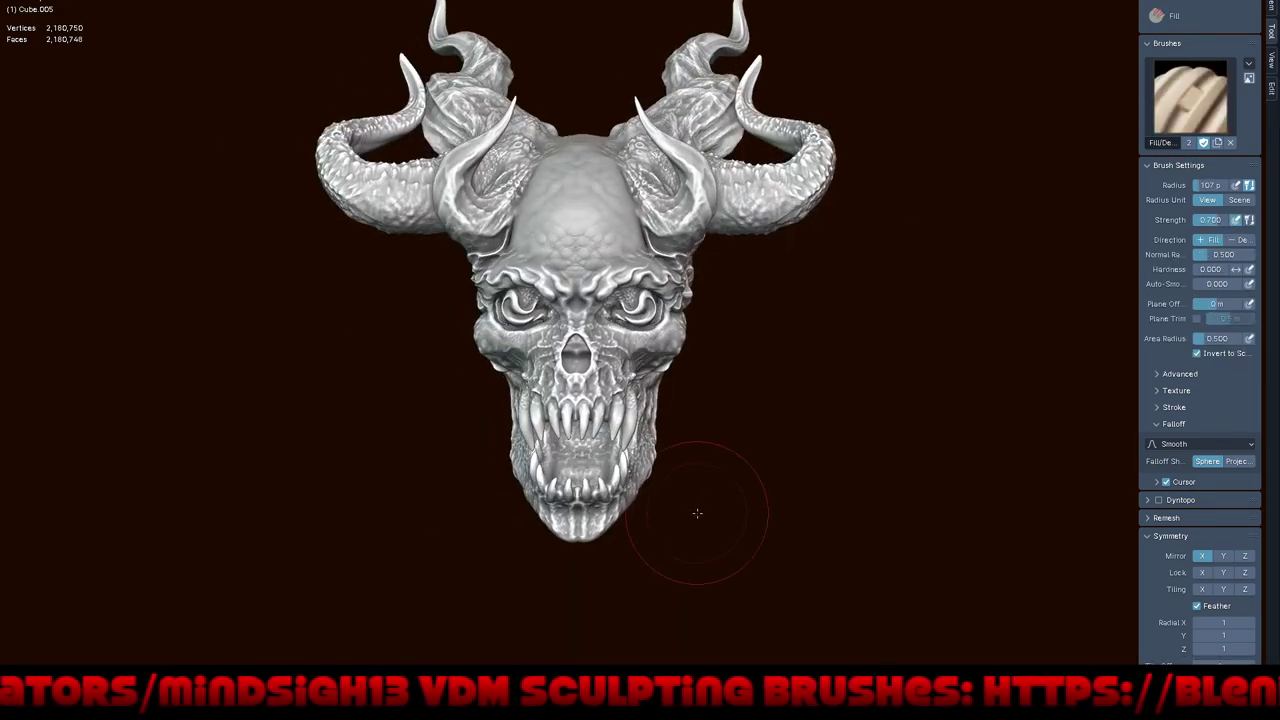
- Undo the last sculpt stroke, returning the head mesh from 2,180,750 to 2,163,766 vertices
mouse_move(717, 512)
middle_mouse_down()
mouse_move(749, 543)
mouse_move(786, 546)
mouse_move(771, 533)
mouse_move(810, 527)
mouse_move(814, 503)
mouse_move(794, 491)
mouse_move(851, 514)
mouse_move(884, 503)
mouse_move(734, 531)
mouse_move(694, 503)
mouse_move(743, 471)
mouse_move(754, 480)
mouse_move(766, 454)
middle_mouse_up()
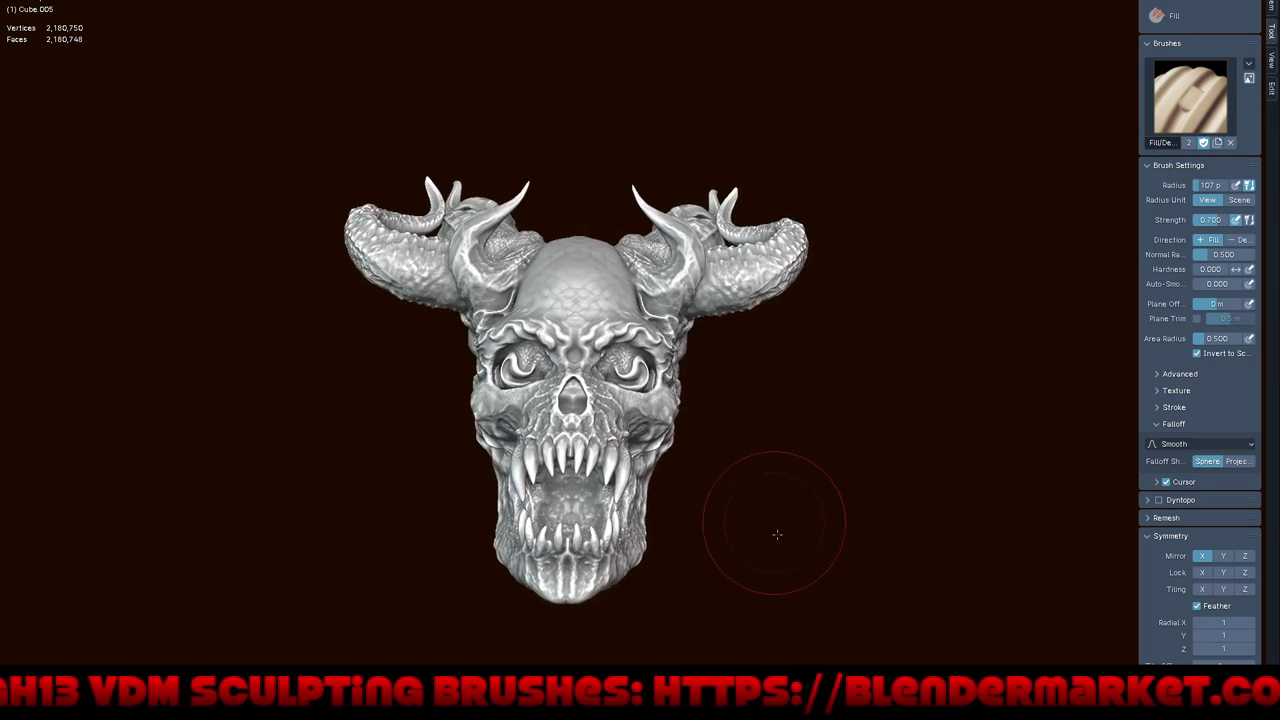
middle_click_drag(766, 528, 772, 489)
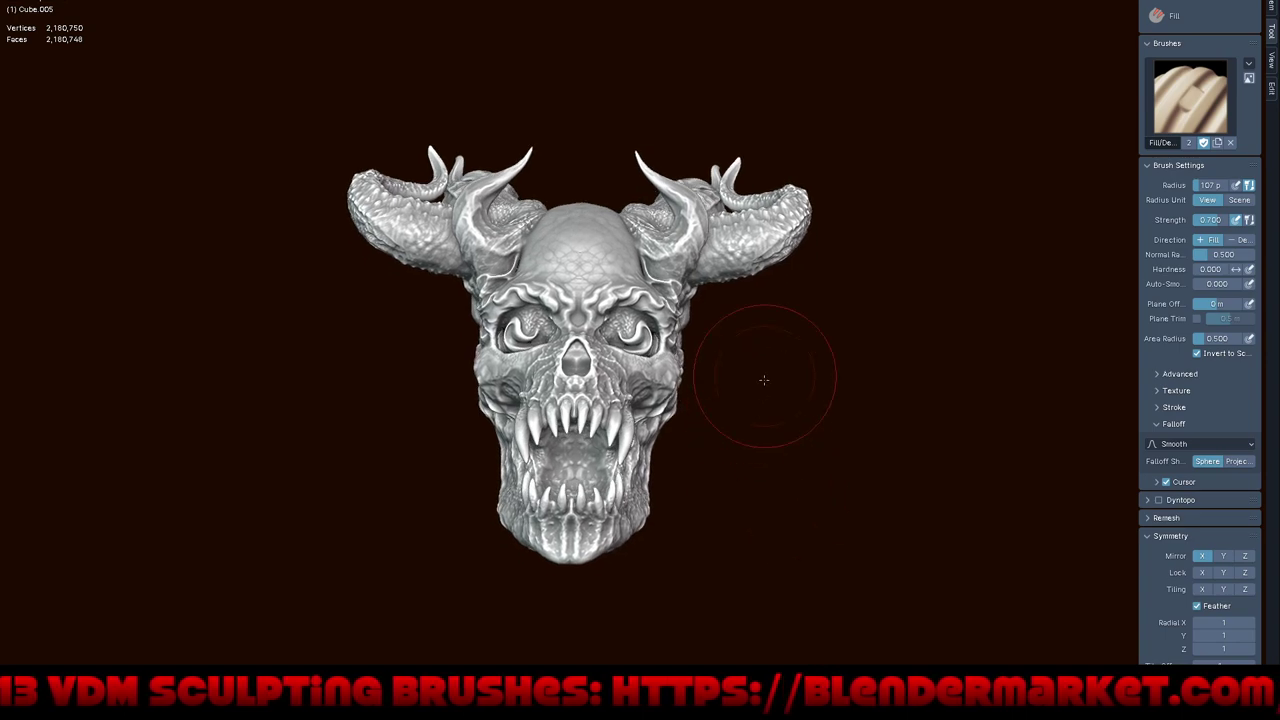
mouse_move(763, 380)
middle_mouse_down()
mouse_move(780, 400)
mouse_move(754, 437)
mouse_move(776, 423)
middle_mouse_up()
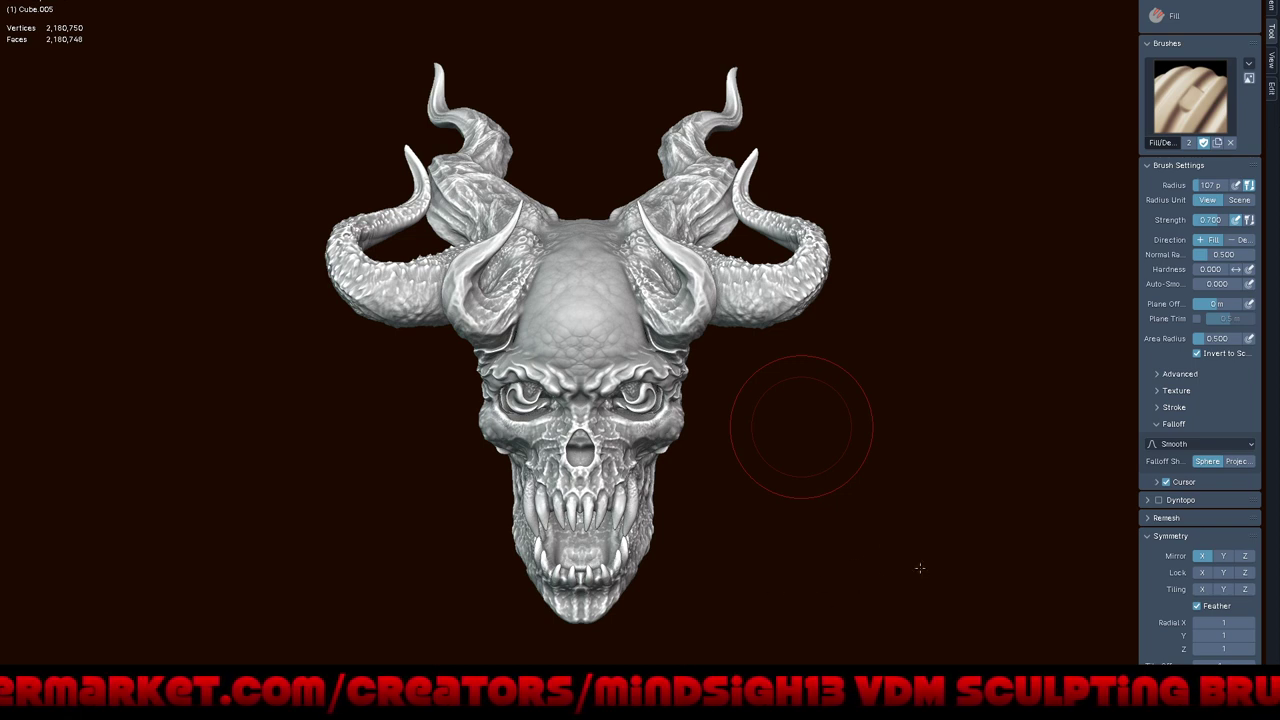
key("ctrl+z")
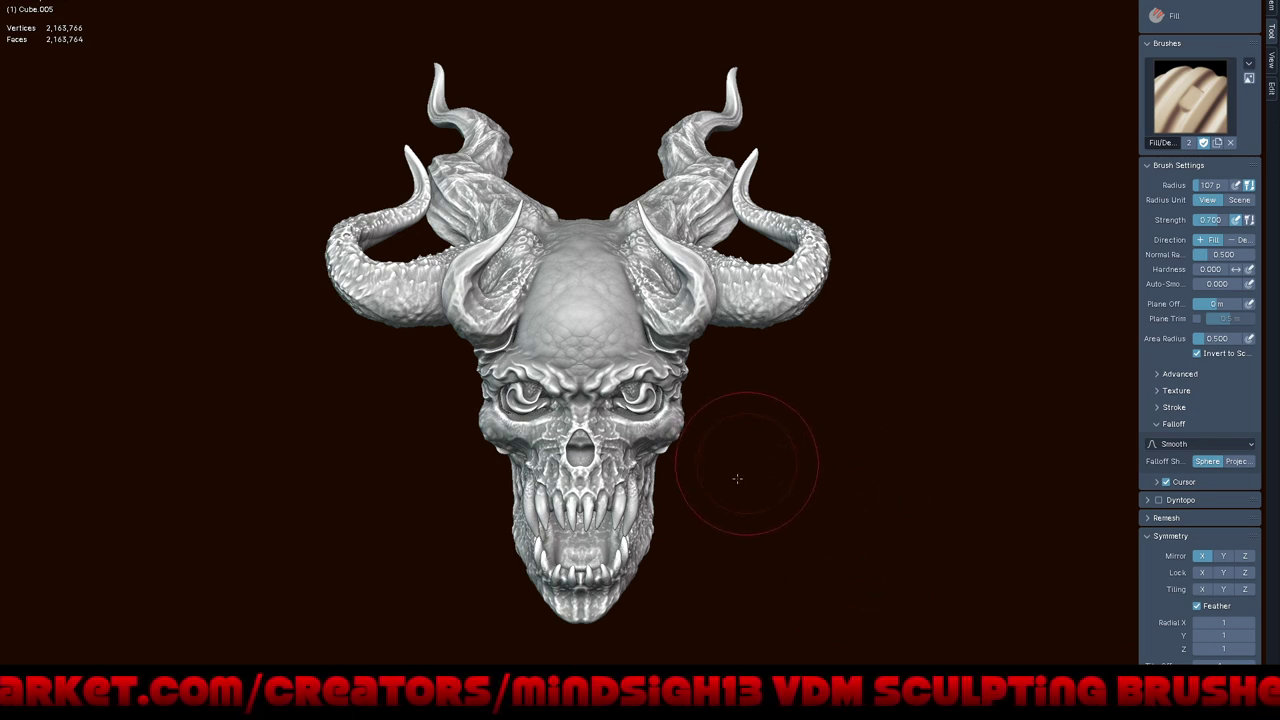
key("ctrl+s")
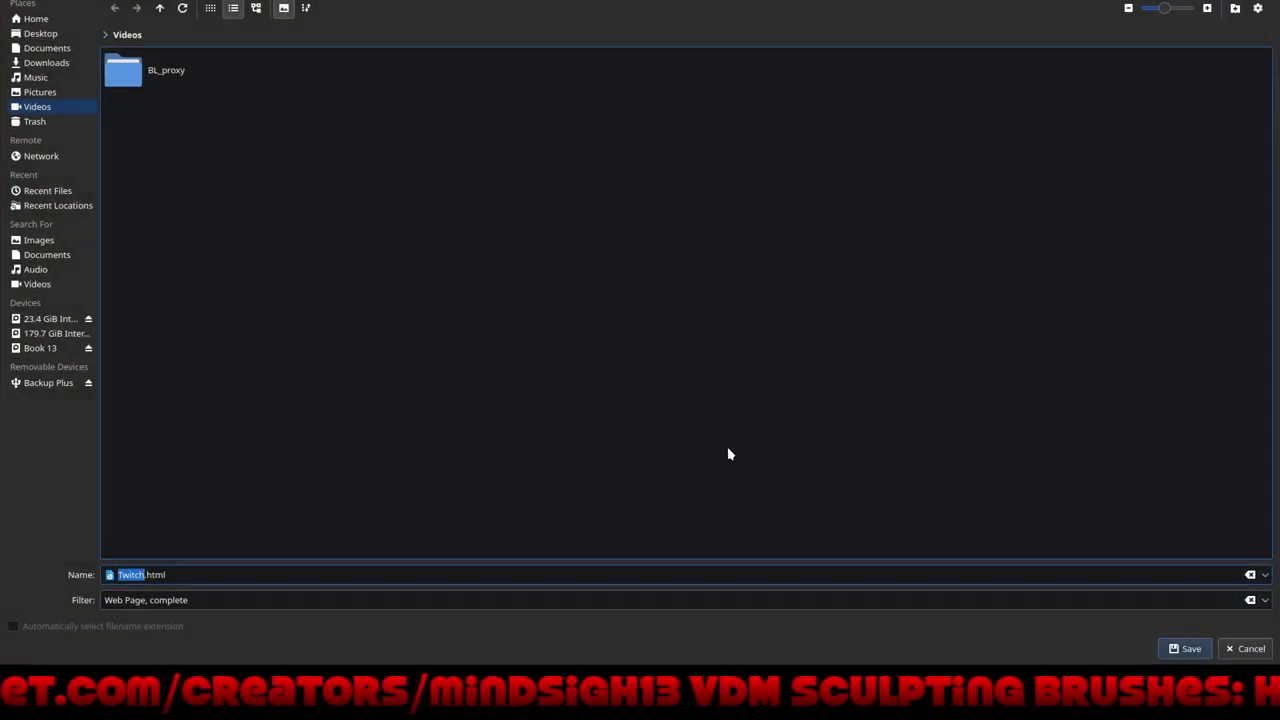
left_click(1246, 650)
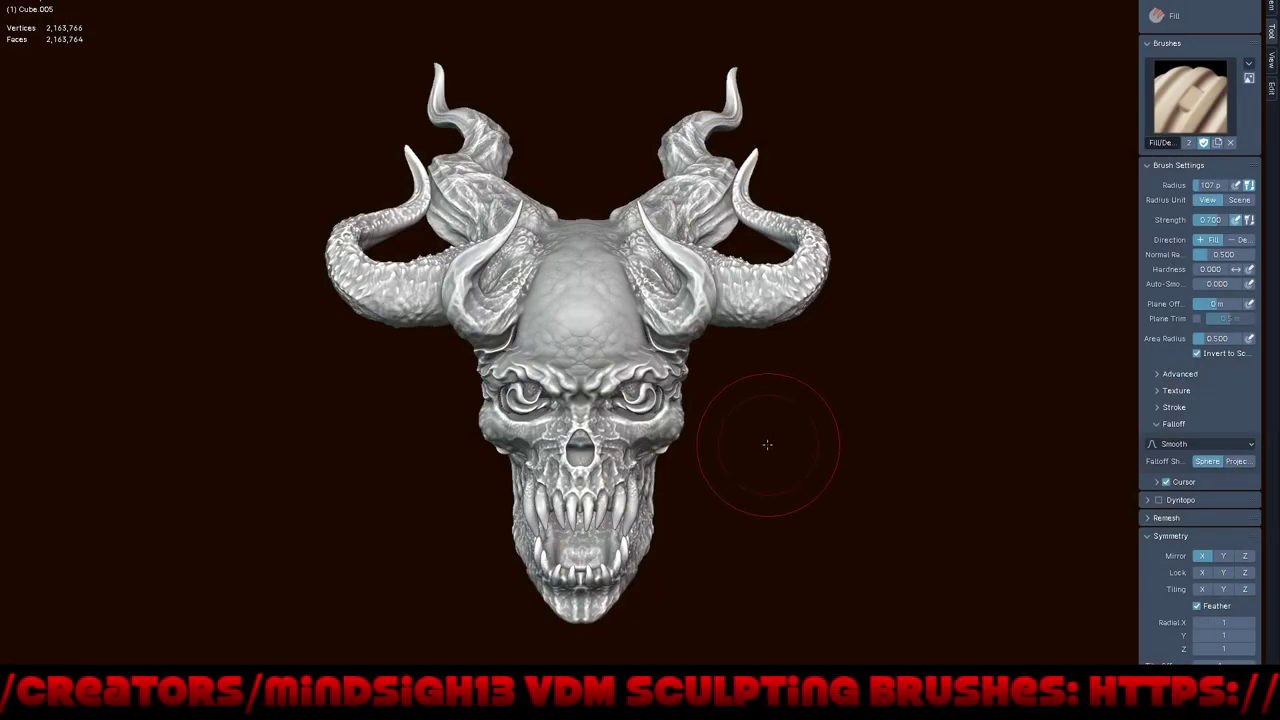
- Save the blend file from the Save/Open pie menu
key("ctrl+s")
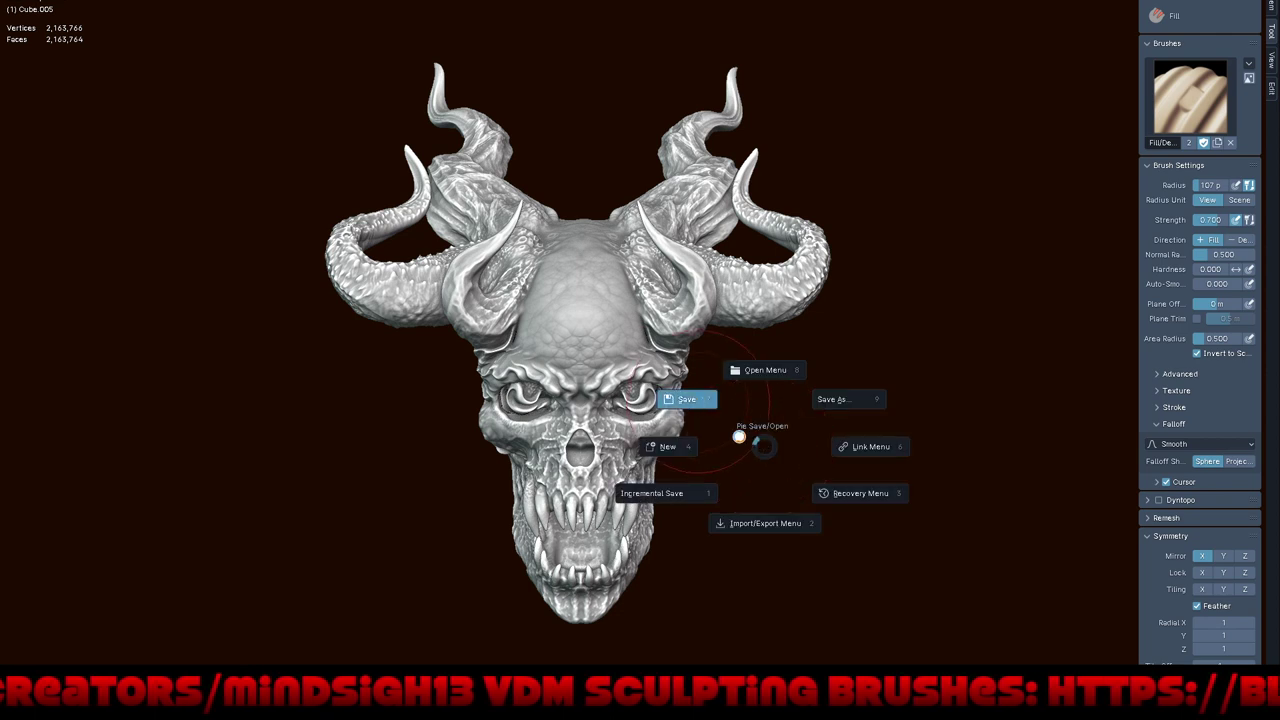
left_click(739, 437)
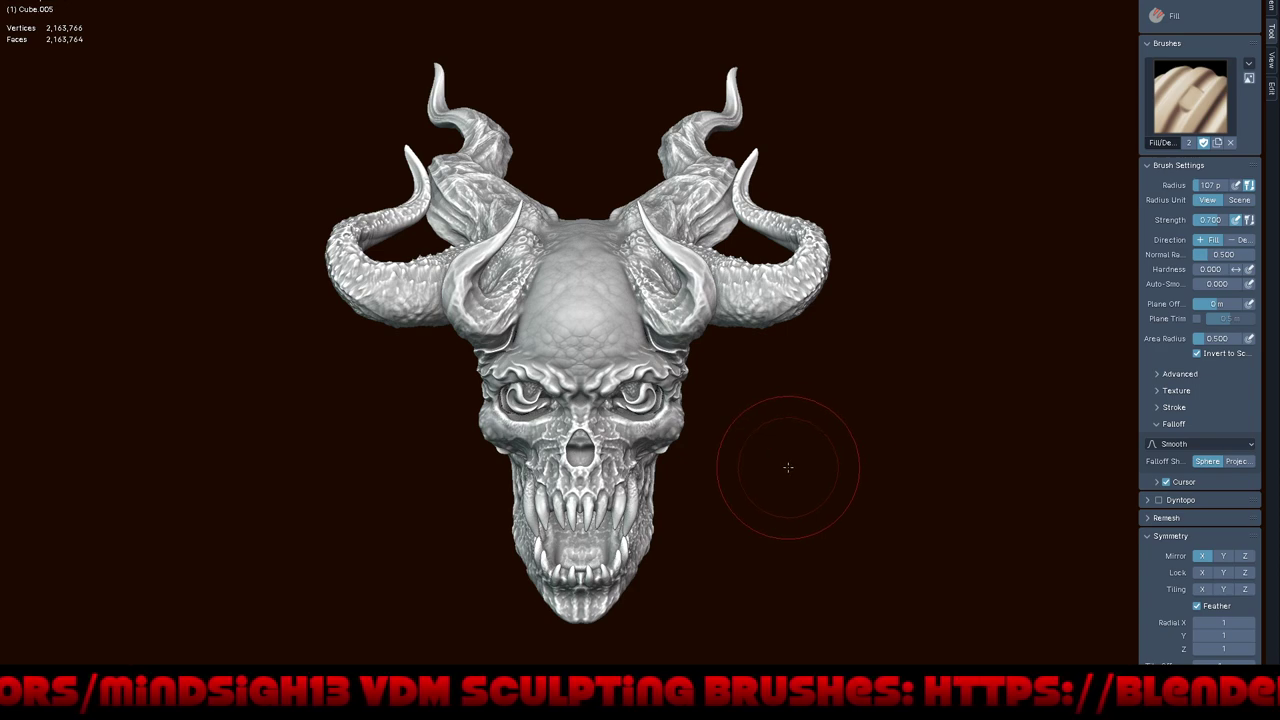
mouse_move(915, 470)
middle_mouse_down()
mouse_move(816, 477)
mouse_move(891, 503)
mouse_move(823, 489)
mouse_move(805, 440)
mouse_move(766, 451)
mouse_move(794, 457)
mouse_move(723, 434)
mouse_move(768, 426)
middle_mouse_up()
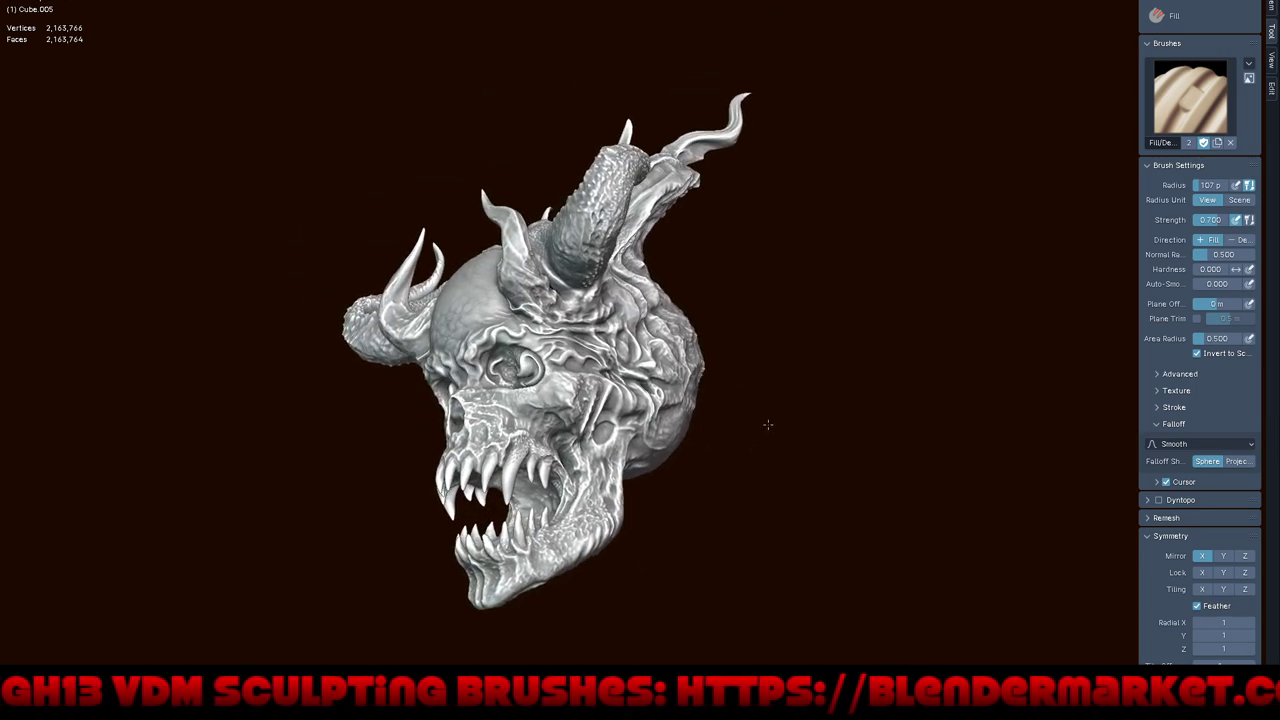
mouse_move(771, 486)
middle_mouse_down()
mouse_move(814, 457)
mouse_move(771, 486)
mouse_move(820, 522)
mouse_move(757, 543)
mouse_move(681, 542)
mouse_move(823, 489)
mouse_move(897, 487)
mouse_move(866, 477)
middle_mouse_up()
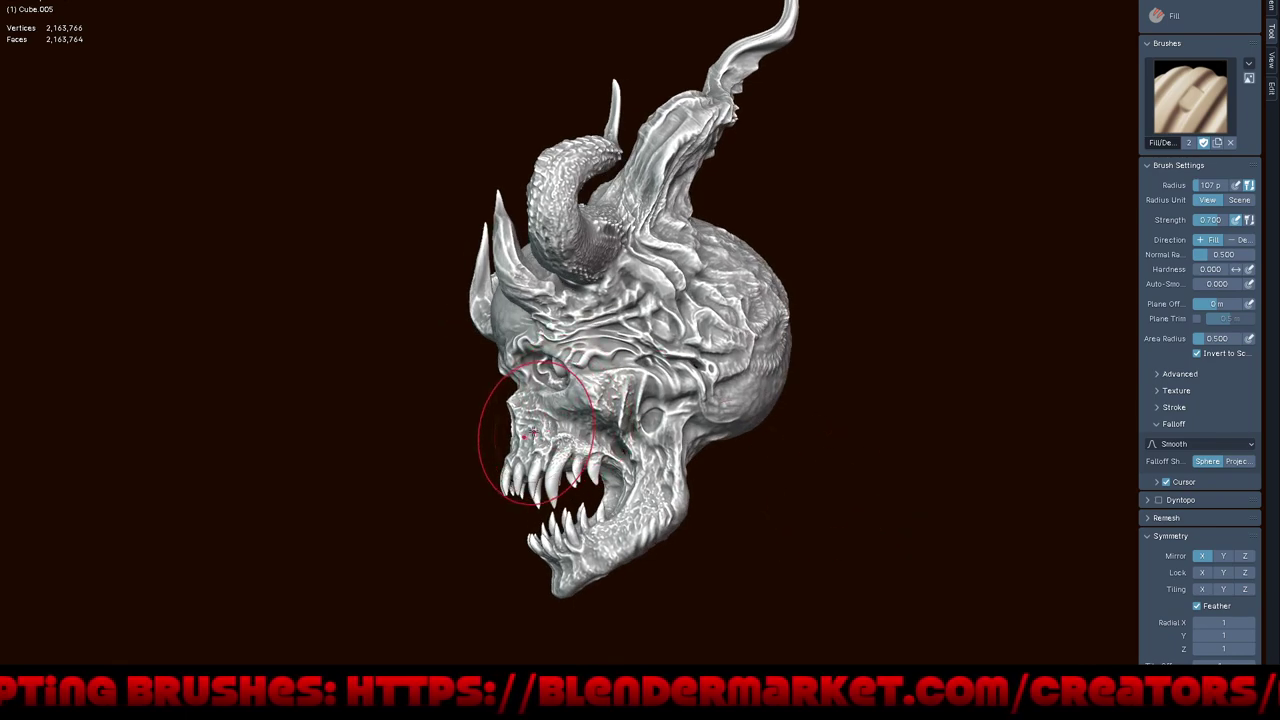
mouse_move(534, 432)
middle_mouse_down()
mouse_move(603, 490)
mouse_move(703, 449)
mouse_move(757, 447)
mouse_move(796, 477)
mouse_move(823, 477)
mouse_move(751, 483)
mouse_move(811, 449)
mouse_move(829, 520)
mouse_move(847, 528)
mouse_move(666, 503)
mouse_move(588, 457)
mouse_move(778, 455)
mouse_move(751, 474)
mouse_move(820, 490)
mouse_move(800, 500)
mouse_move(713, 463)
mouse_move(652, 472)
mouse_move(720, 460)
mouse_move(777, 480)
mouse_move(823, 477)
mouse_move(809, 514)
mouse_move(771, 486)
mouse_move(794, 500)
middle_mouse_up()
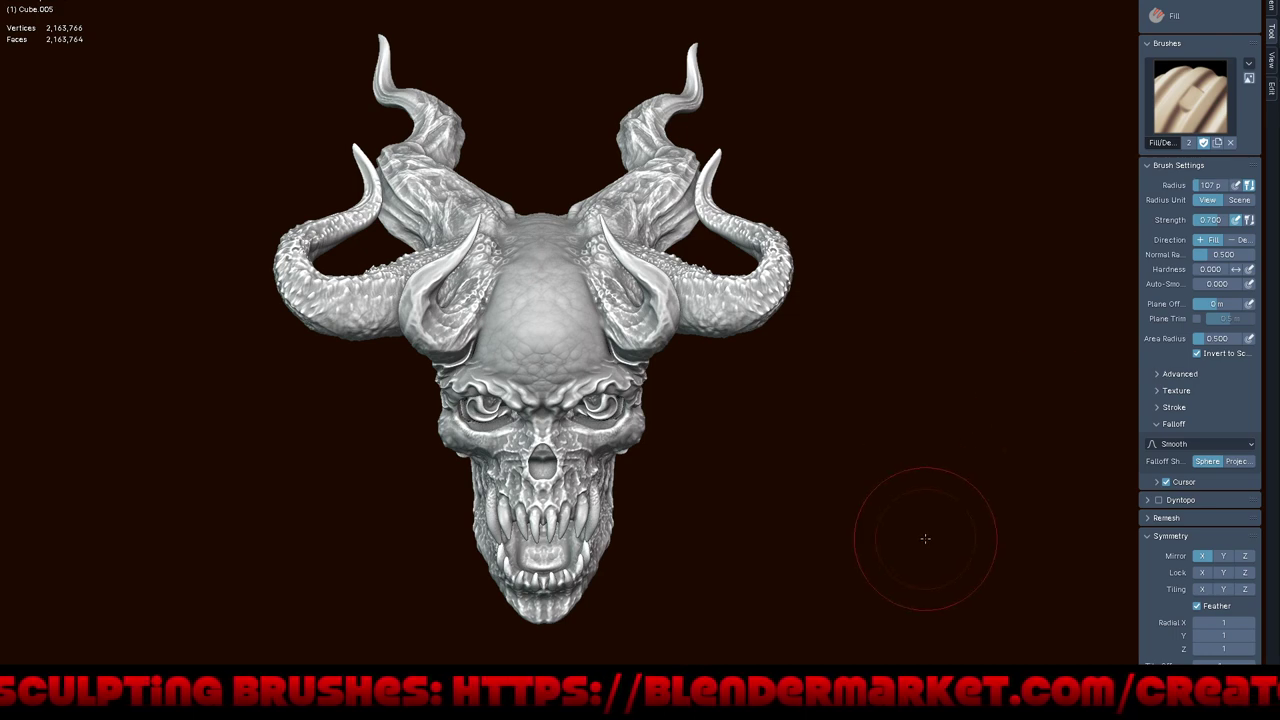
- Exit fullscreen to restore the full interface and open the Viewport Shading settings
key("ctrl+alt+space")
middle_click_drag(660, 495, 730, 248)
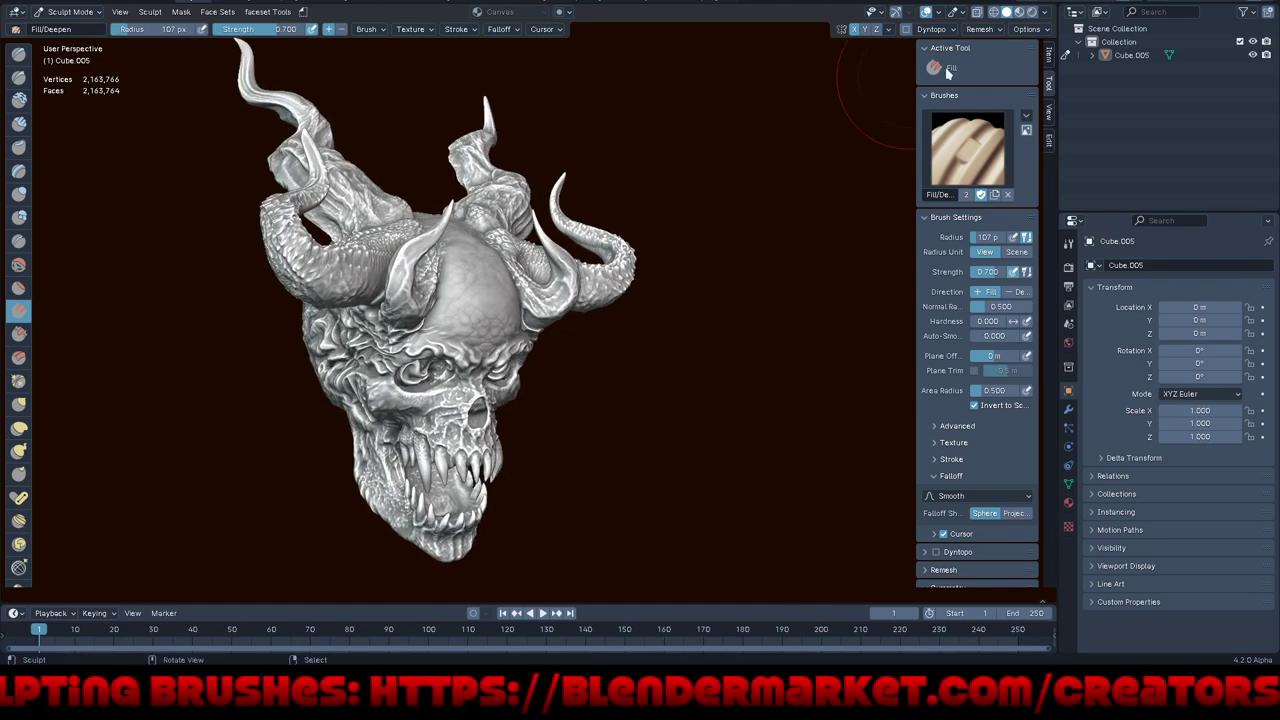
left_click(1046, 11)
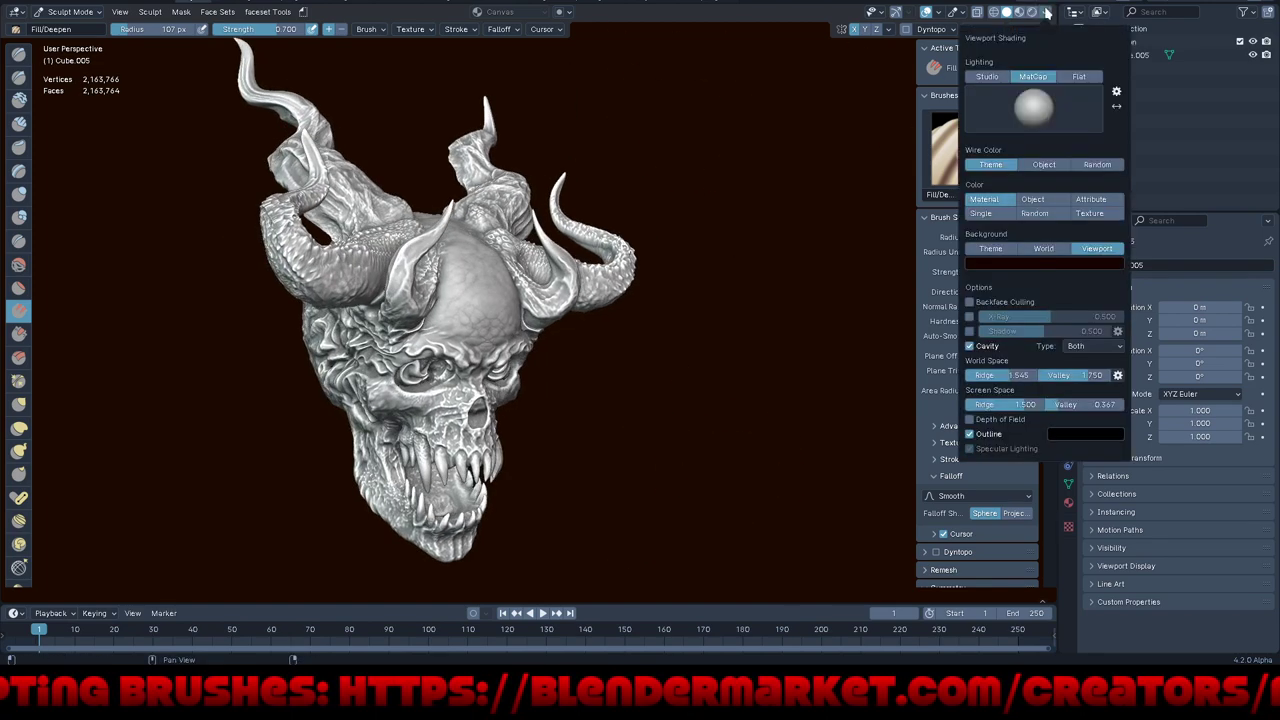
- Apply the red-orange MatCap and enable viewport shadows at 0.765 strength
left_click(1035, 107)
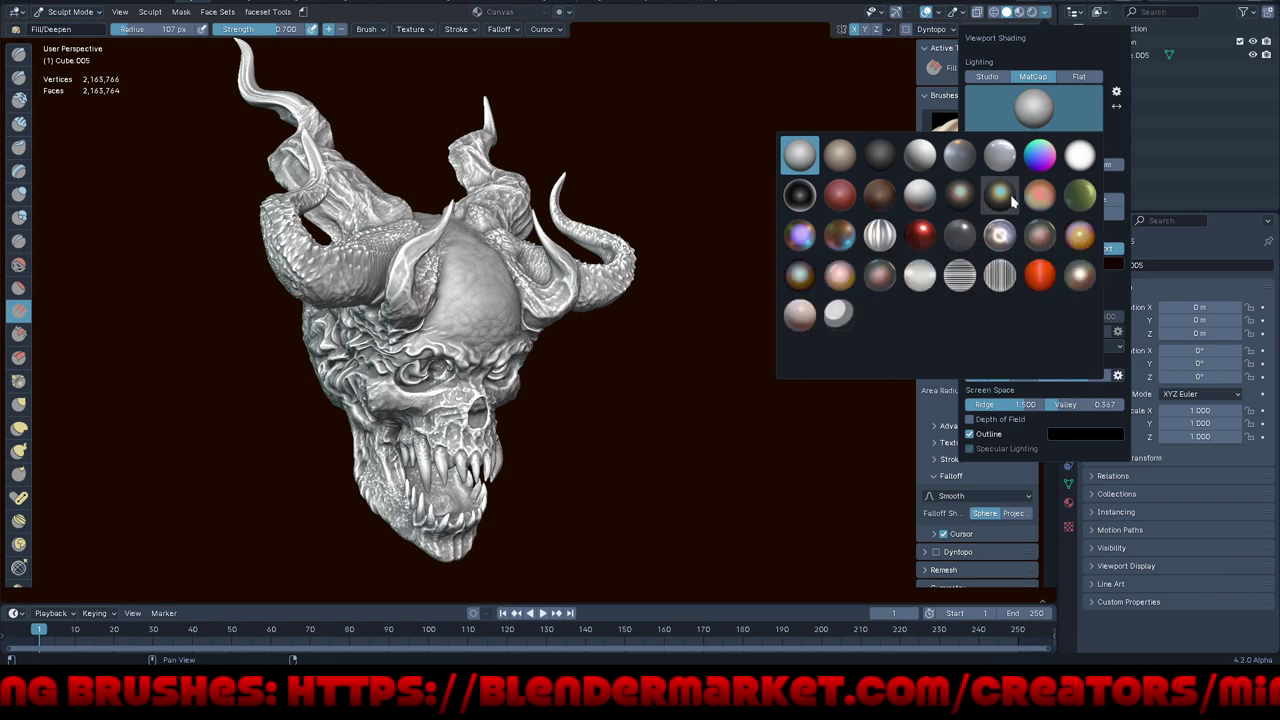
left_click(1040, 276)
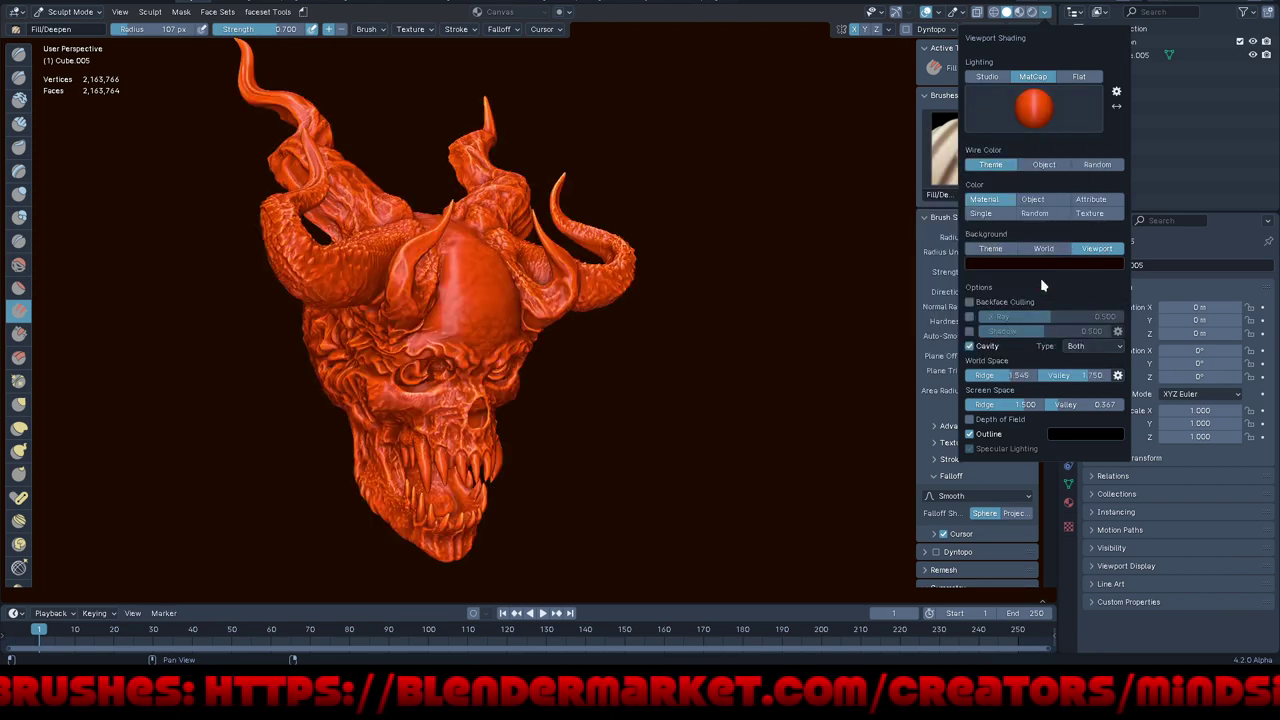
left_click(969, 332)
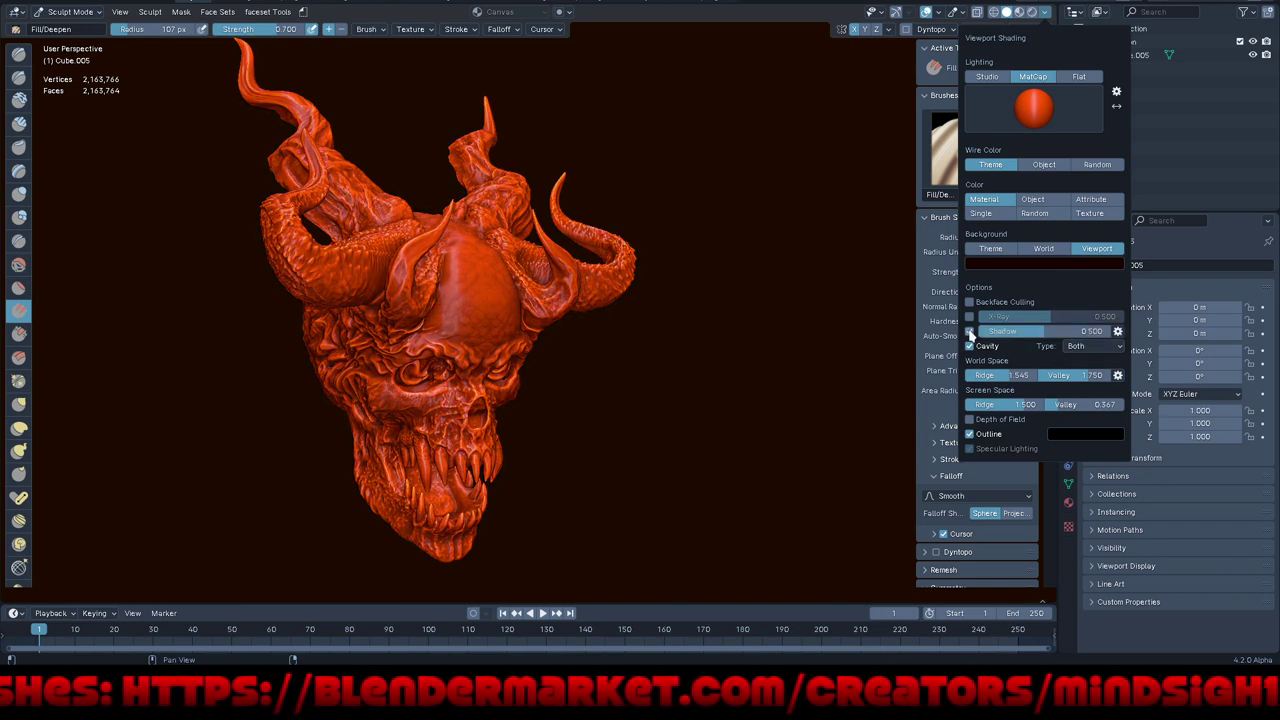
left_click_drag(1019, 334, 1055, 334)
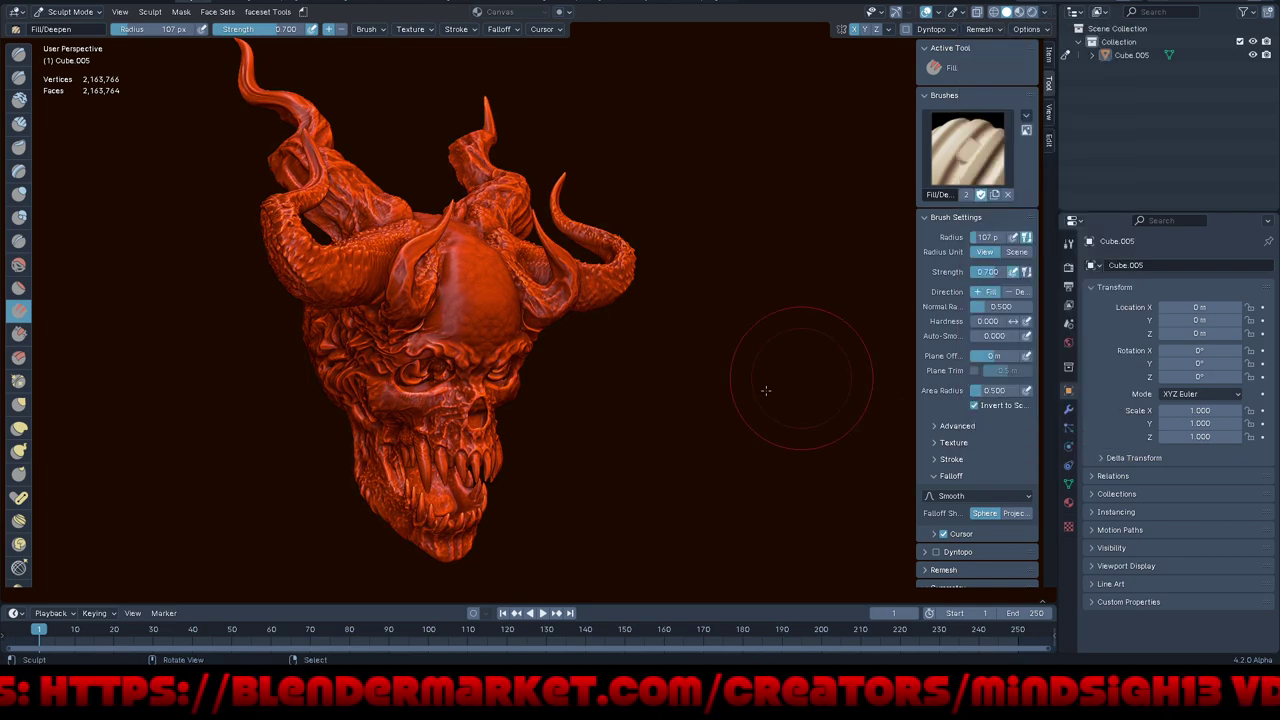
- Orbit the red-shaded skull to review its horns and fanged jaw from several angles
mouse_move(779, 407)
middle_mouse_down()
mouse_move(726, 373)
mouse_move(628, 383)
mouse_move(618, 354)
mouse_move(645, 354)
middle_mouse_up()
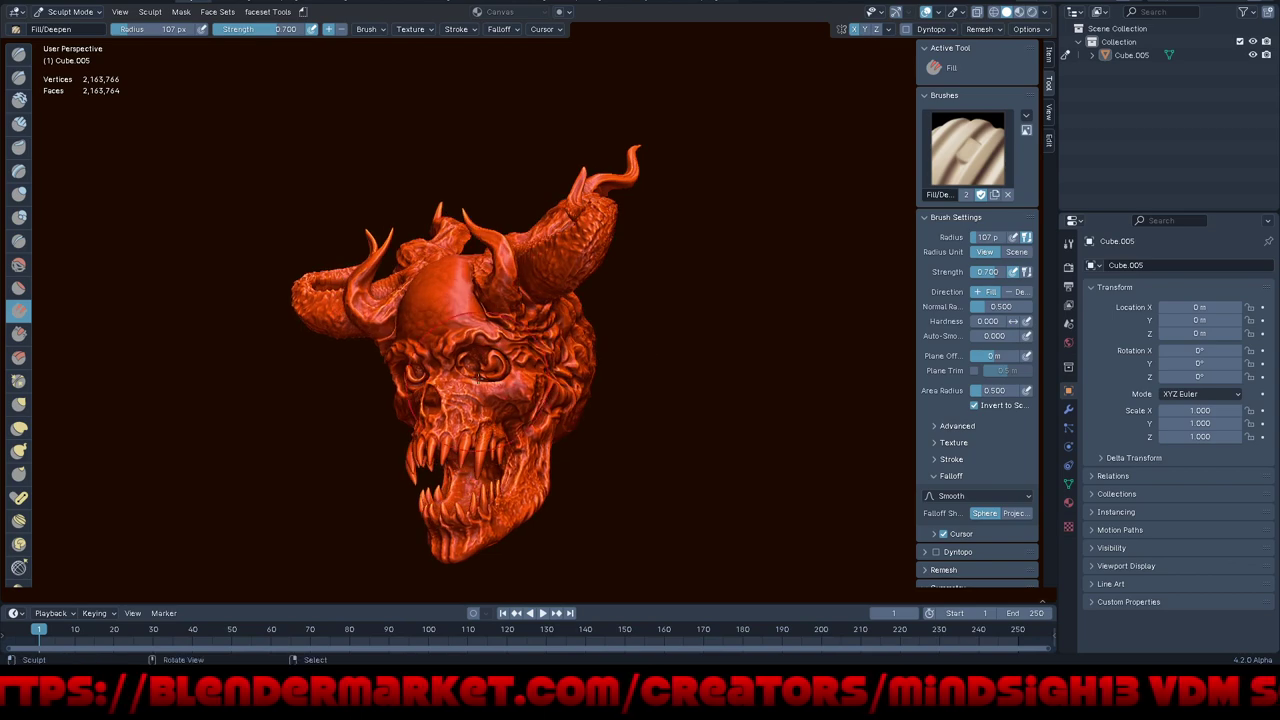
middle_click_drag(479, 360, 508, 398)
middle_click_drag(487, 397, 507, 393)
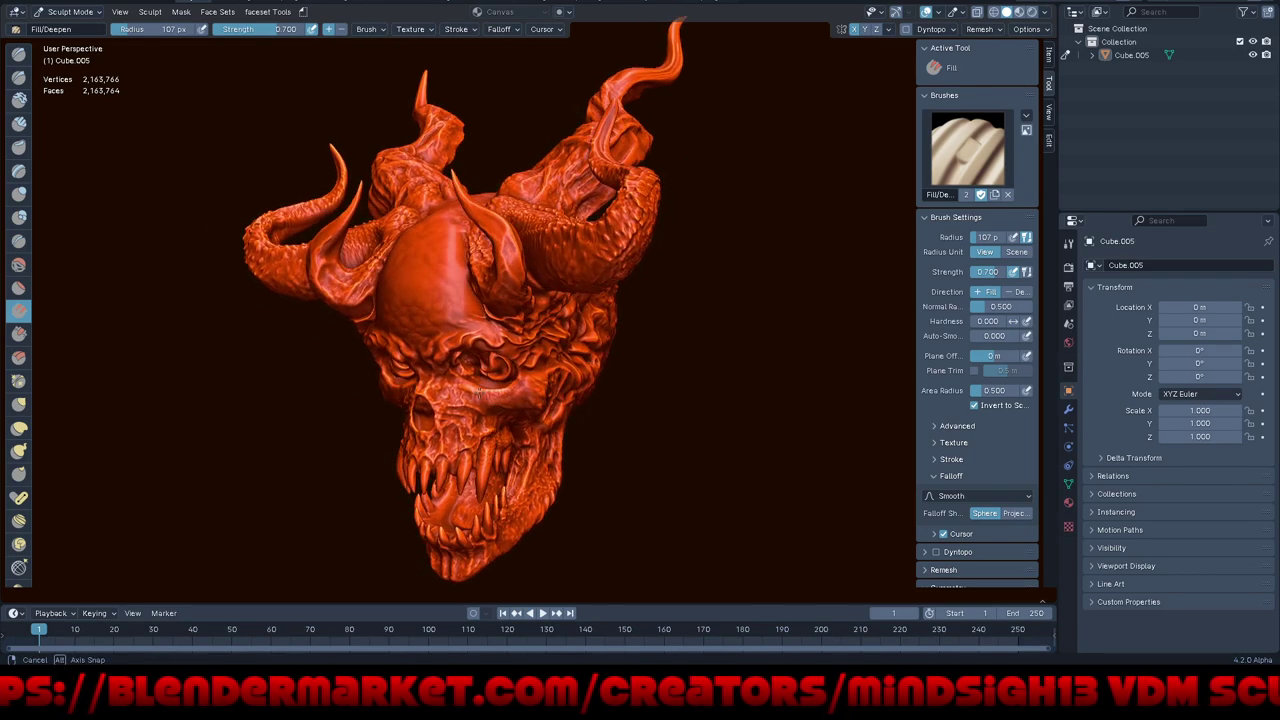